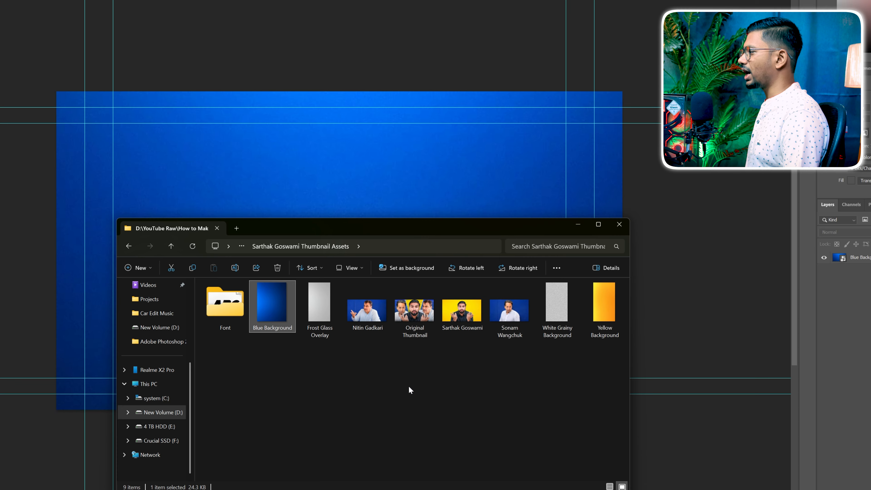
# Step: Place the Original Thumbnail image in the document and scale it to 150% so it fills the canvas
pyautogui.click(414, 308)
pyautogui.moveTo(414, 308); pyautogui.dragTo(278, 168)
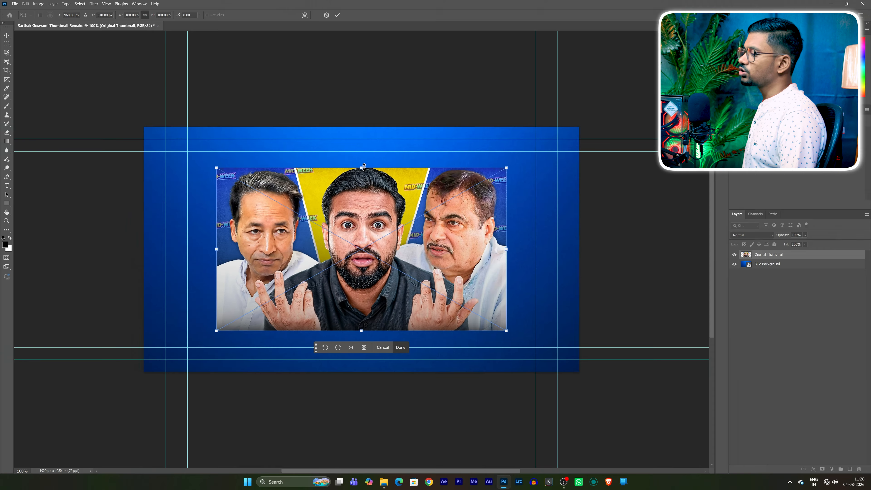
pyautogui.moveTo(341, 144); pyautogui.dragTo(354, 96)
pyautogui.moveTo(337, 357); pyautogui.dragTo(356, 372)
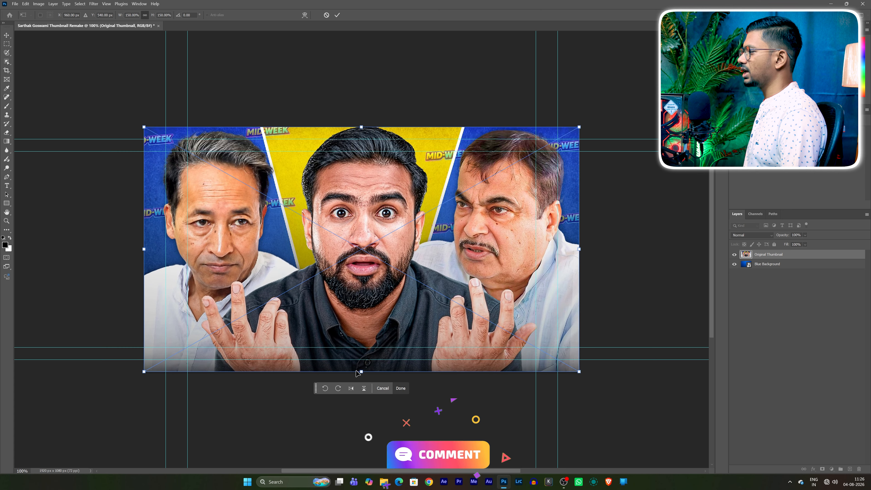
pyautogui.click(338, 15)
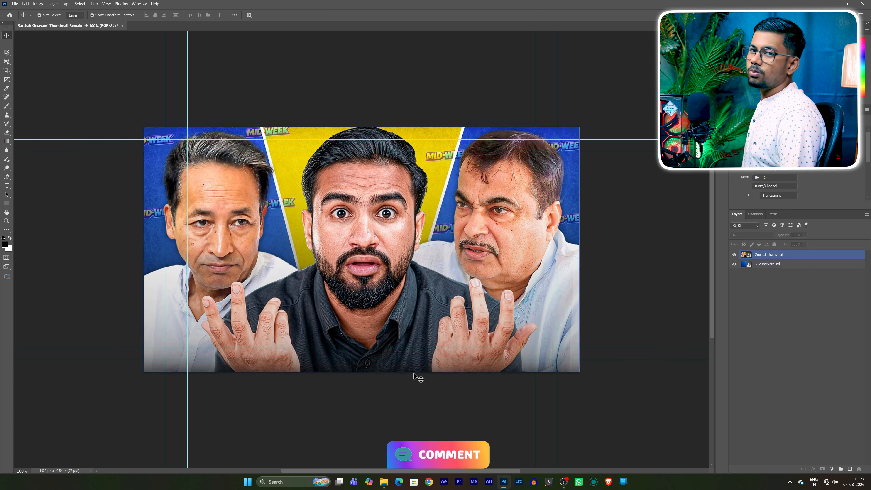
# Step: Place the Yellow Background image from the assets folder into the document and rotate it 90°
pyautogui.click(384, 481)
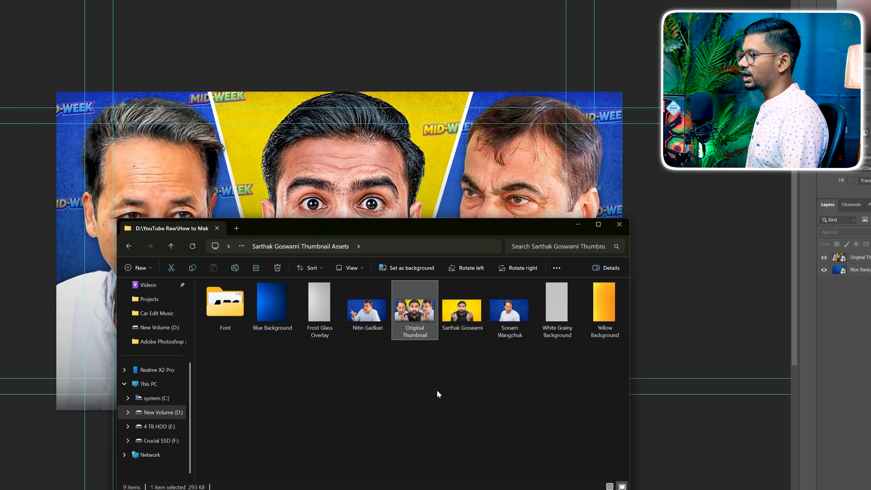
pyautogui.click(438, 391)
pyautogui.moveTo(601, 305); pyautogui.dragTo(313, 191)
pyautogui.click(229, 7)
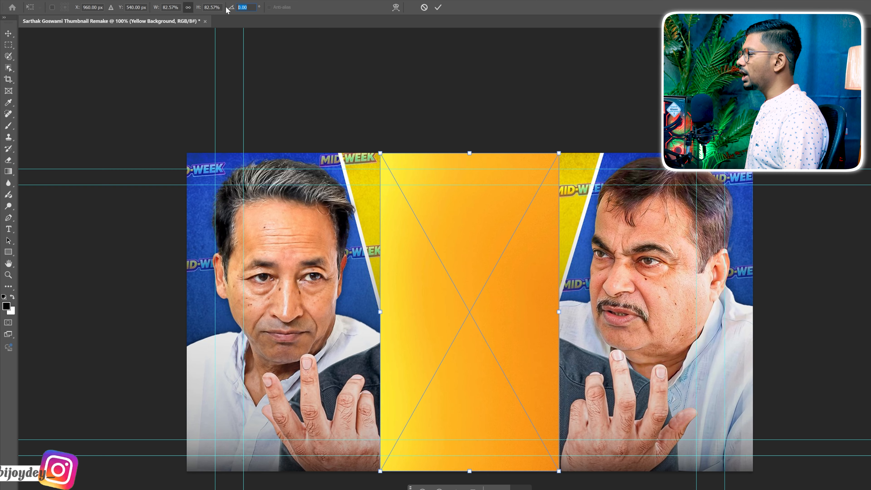
pyautogui.write('90')
pyautogui.press('Return')
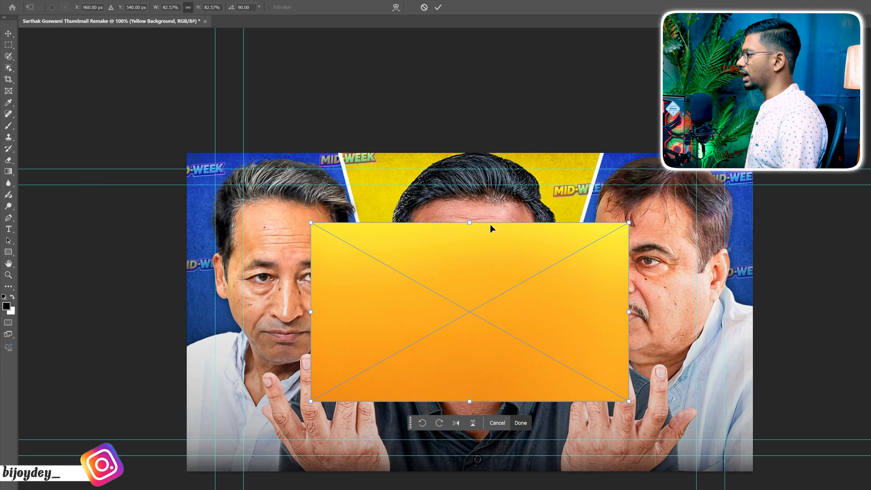
# Step: Scale the yellow background to cover the whole canvas and set its layer opacity to 30%
pyautogui.moveTo(490, 223); pyautogui.dragTo(476, 208)
pyautogui.moveTo(365, 170); pyautogui.dragTo(363, 128)
pyautogui.moveTo(362, 320); pyautogui.dragTo(355, 370)
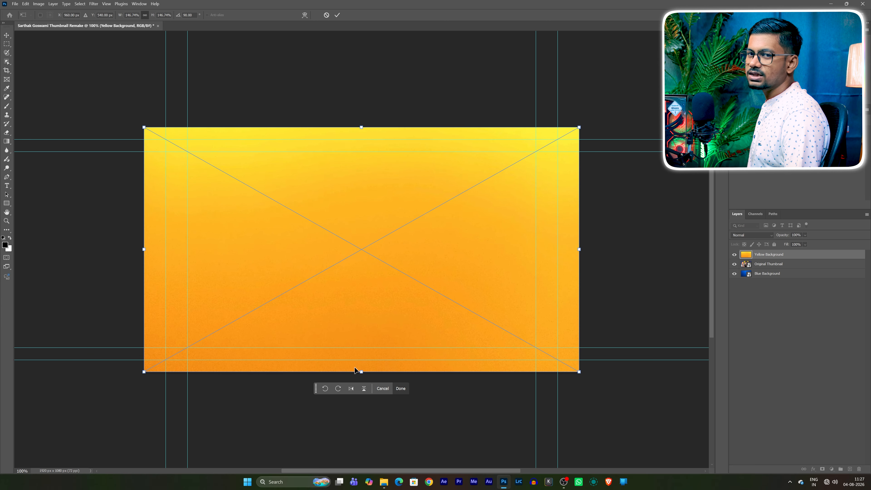
pyautogui.click(337, 15)
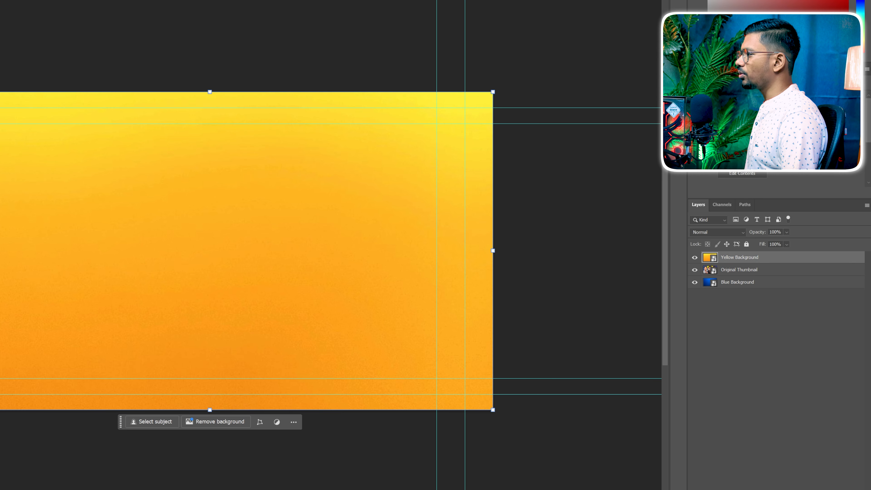
pyautogui.write('30')
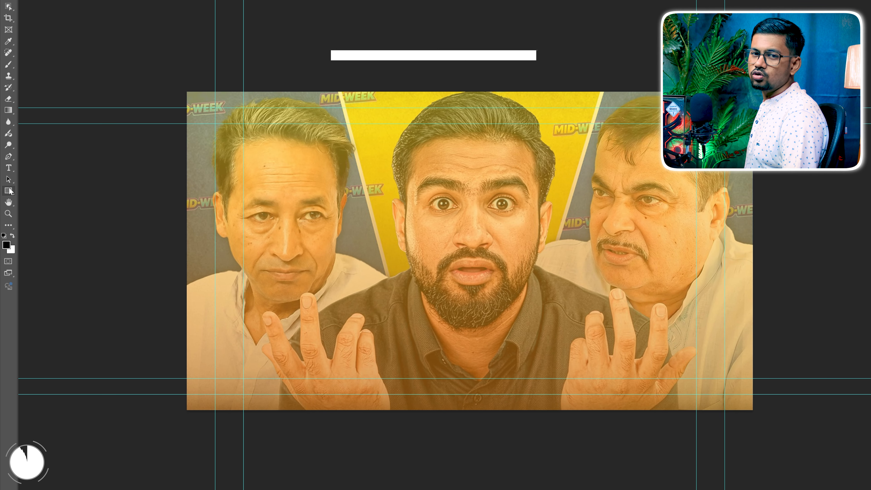
# Step: Draw a thin vertical rectangle near the left divider, extending beyond the canvas at both ends
pyautogui.rightClick(9, 191)
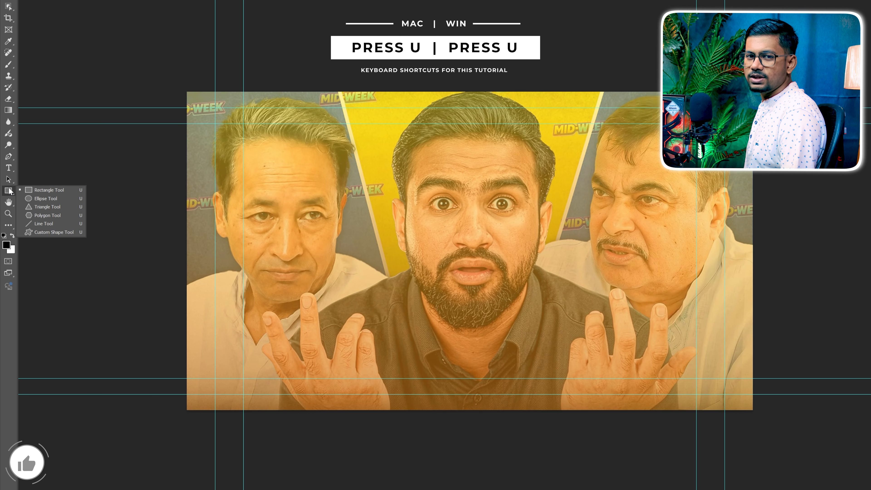
pyautogui.click(40, 190)
pyautogui.moveTo(369, 79); pyautogui.dragTo(374, 450)
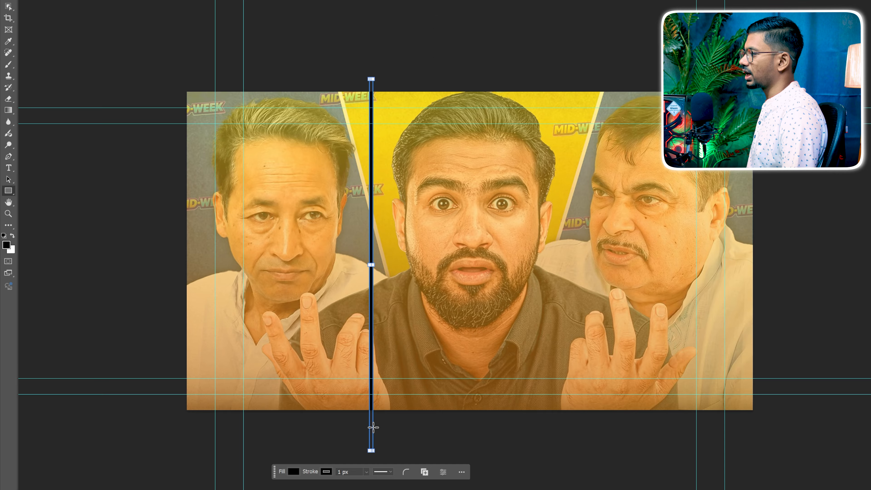
# Step: Fill the thin rectangle with white and remove its stroke
pyautogui.click(293, 471)
pyautogui.click(391, 341)
pyautogui.moveTo(284, 338); pyautogui.dragTo(224, 311)
pyautogui.click(430, 311)
pyautogui.click(430, 309)
pyautogui.click(327, 419)
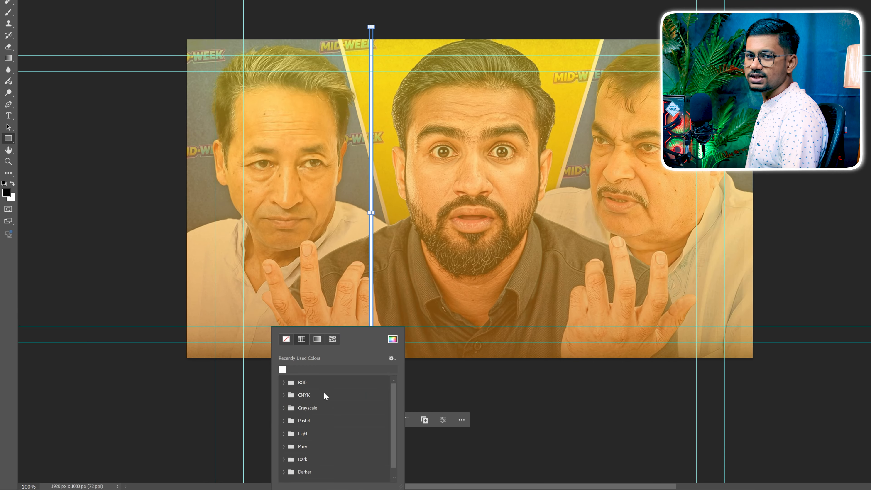
pyautogui.click(286, 339)
# Step: Rotate the white line about 15° counterclockwise and align it with the left divider of the original thumbnail
pyautogui.press('v')
pyautogui.hotkey('ctrl', 't')
pyautogui.moveTo(289, 108); pyautogui.dragTo(256, 110)
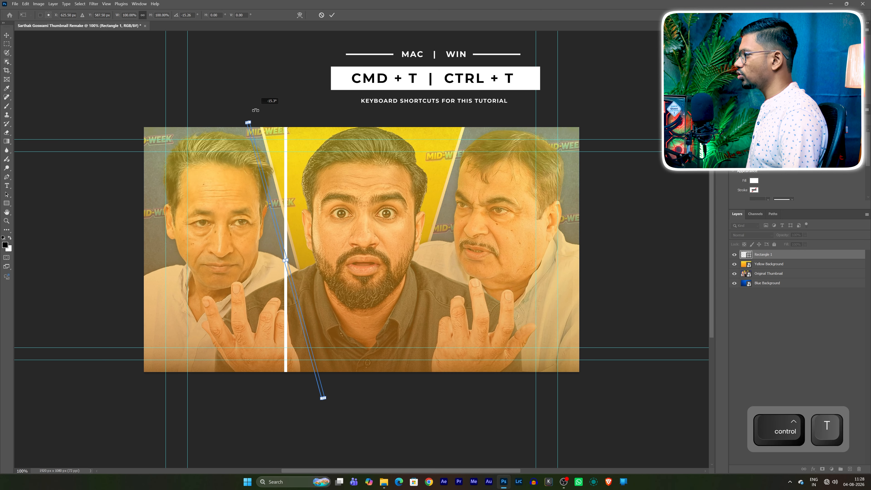
pyautogui.moveTo(282, 247); pyautogui.dragTo(293, 243)
pyautogui.press('Return')
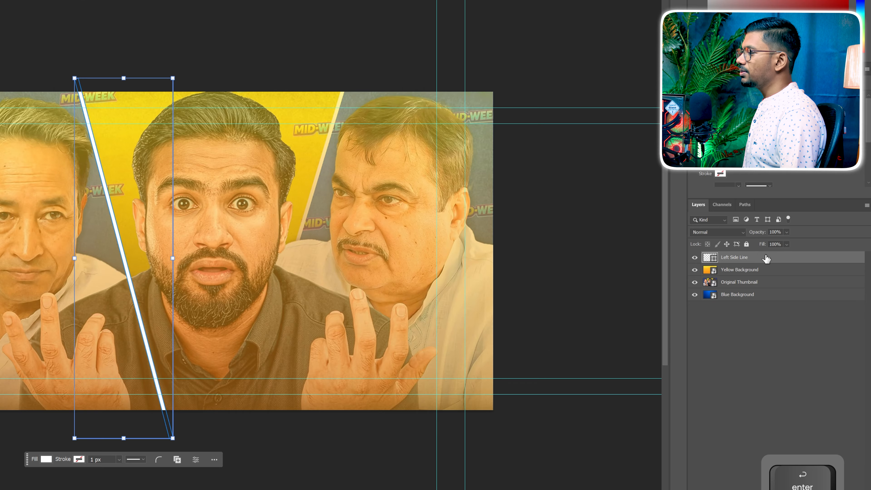
# Step: Duplicate the left side line and place the mirrored copy over the right divider of the original thumbnail
pyautogui.hotkey('ctrl', 'j')
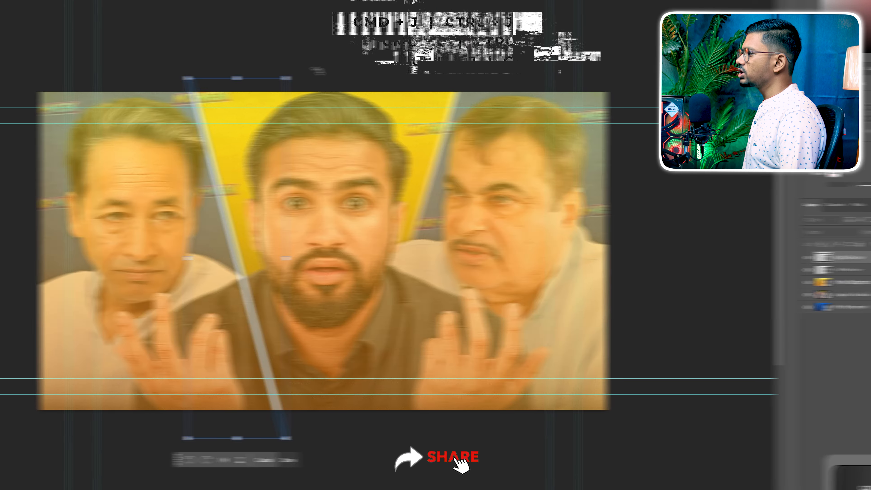
pyautogui.moveTo(327, 94); pyautogui.dragTo(408, 168)
pyautogui.moveTo(307, 207); pyautogui.dragTo(445, 197)
pyautogui.moveTo(483, 53); pyautogui.dragTo(475, 51)
pyautogui.press('Return')
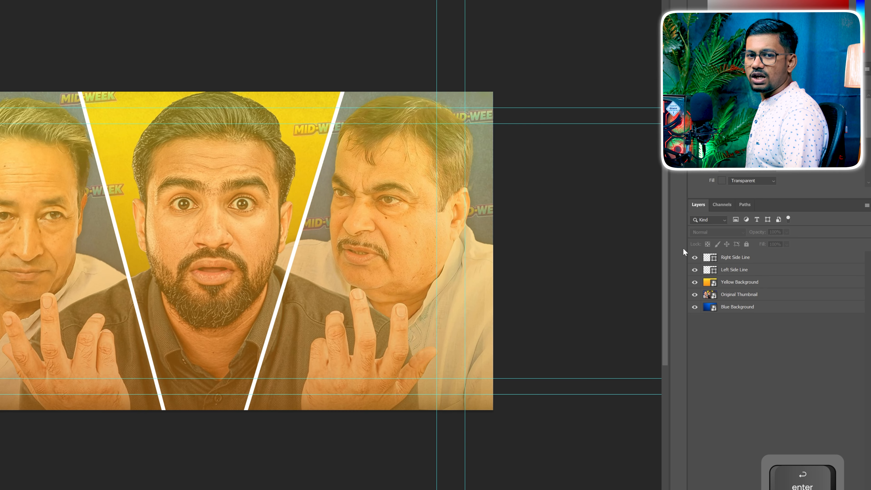
# Step: Rasterize the Yellow Background layer and erase its areas outside the two white lines
pyautogui.click(735, 283)
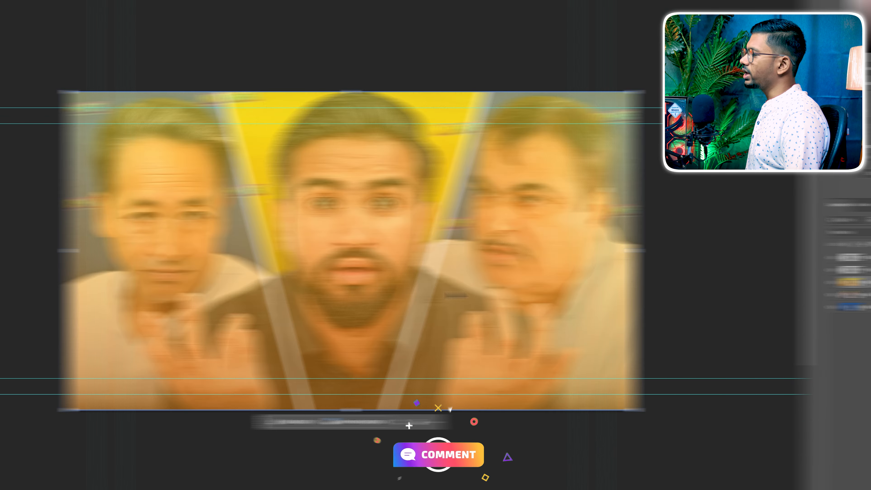
pyautogui.press('e')
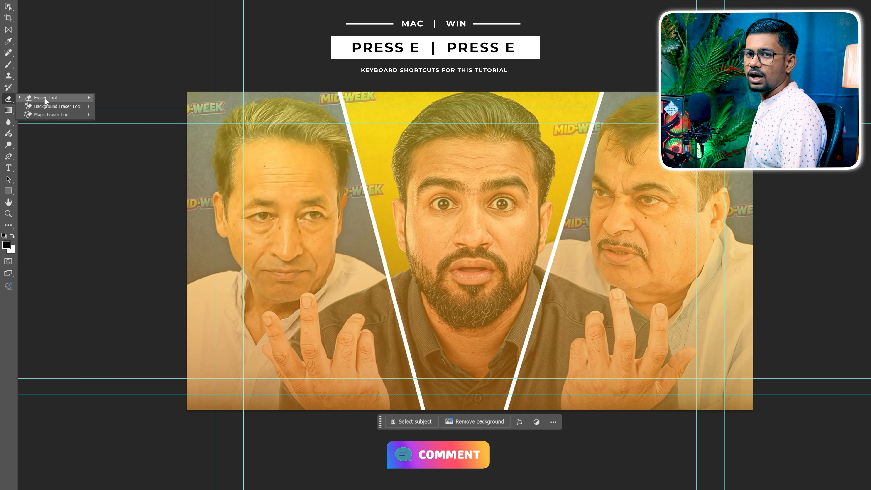
pyautogui.click(326, 193)
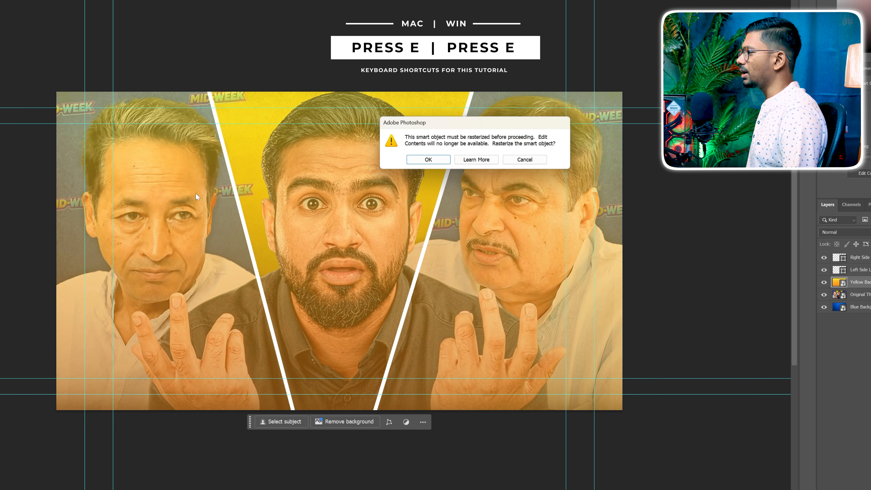
pyautogui.click(425, 160)
pyautogui.moveTo(74, 87)
pyautogui.mouseDown()
pyautogui.moveTo(265, 406)
pyautogui.moveTo(83, 102)
pyautogui.moveTo(87, 335)
pyautogui.moveTo(123, 237)
pyautogui.moveTo(171, 343)
pyautogui.moveTo(163, 254)
pyautogui.mouseUp()
pyautogui.moveTo(496, 99)
pyautogui.mouseDown()
pyautogui.moveTo(634, 398)
pyautogui.moveTo(515, 94)
pyautogui.moveTo(497, 377)
pyautogui.moveTo(569, 345)
pyautogui.mouseUp()
pyautogui.moveTo(568, 345); pyautogui.dragTo(534, 293)
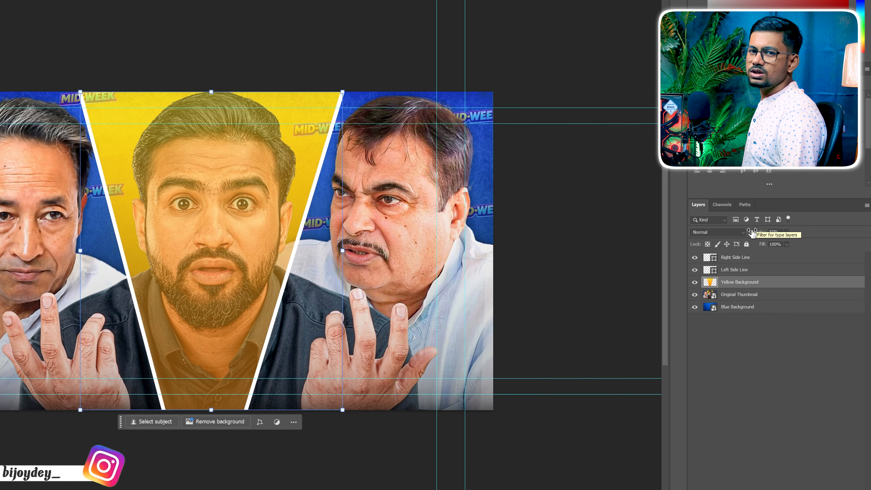
# Step: Set the Yellow Background layer's opacity to 100% and convert it to a smart object
pyautogui.moveTo(757, 235); pyautogui.dragTo(865, 234)
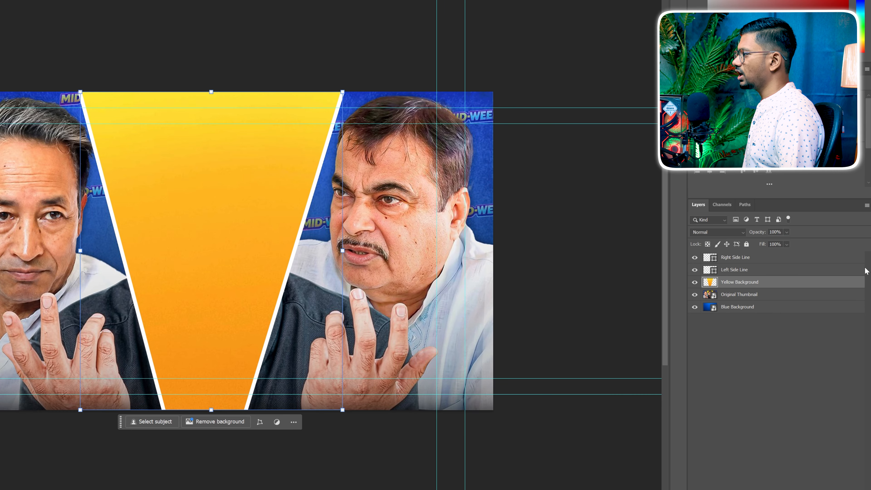
pyautogui.rightClick(792, 285)
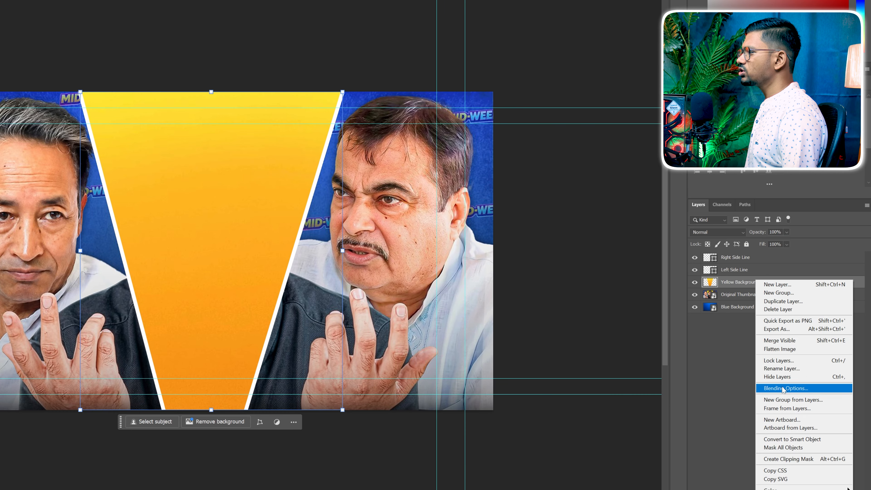
pyautogui.click(785, 439)
# Step: Move the Original Thumbnail layer to the top of the layer stack
pyautogui.moveTo(750, 282)
pyautogui.mouseDown()
pyautogui.moveTo(751, 299)
pyautogui.moveTo(752, 290)
pyautogui.mouseUp()
pyautogui.moveTo(752, 260); pyautogui.dragTo(753, 277)
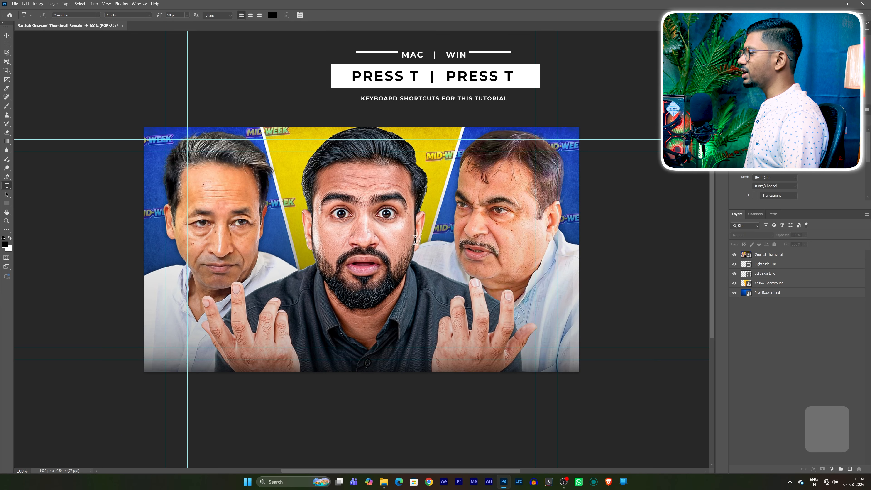
# Step: Add a "MID-" text layer beside the central face and set its font to Big Black Bear Italic
pyautogui.press('t')
pyautogui.click(278, 245)
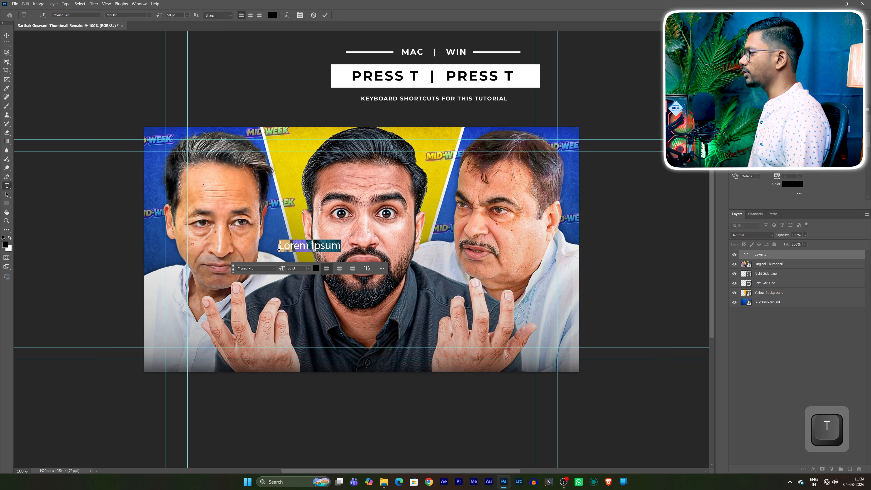
pyautogui.write('MID-')
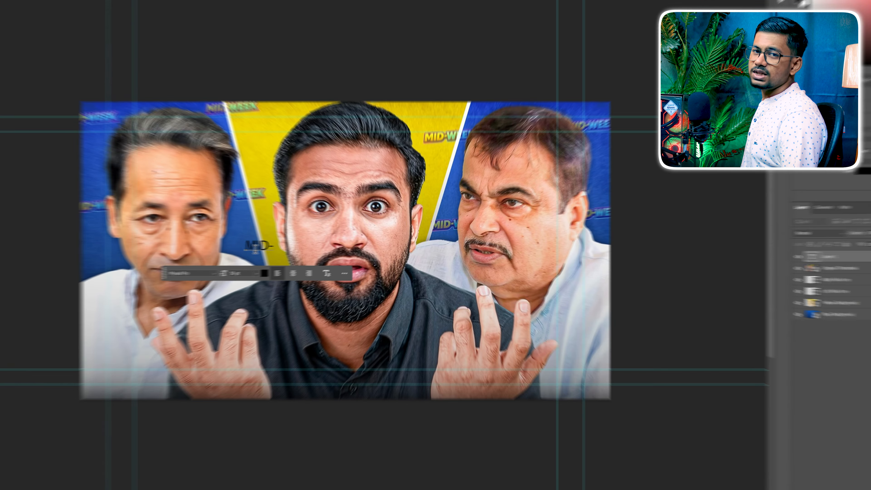
pyautogui.hotkey('ctrl', 'a')
pyautogui.click(201, 273)
pyautogui.write('Big')
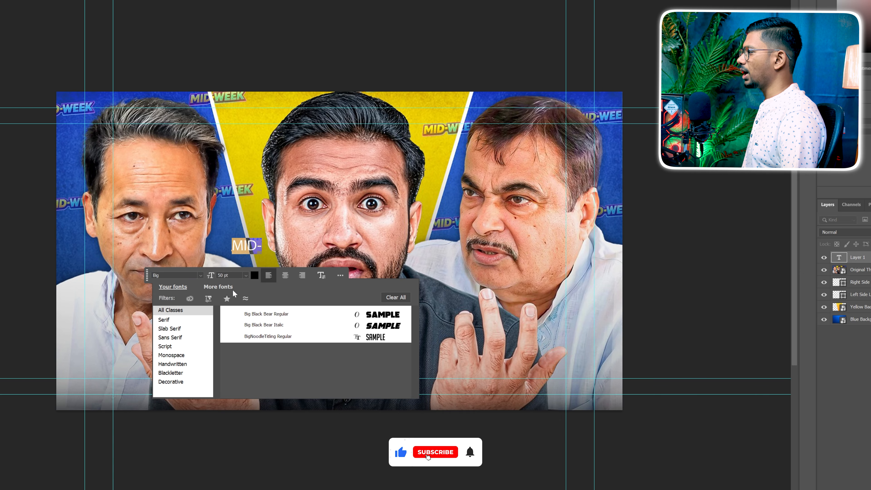
pyautogui.click(276, 324)
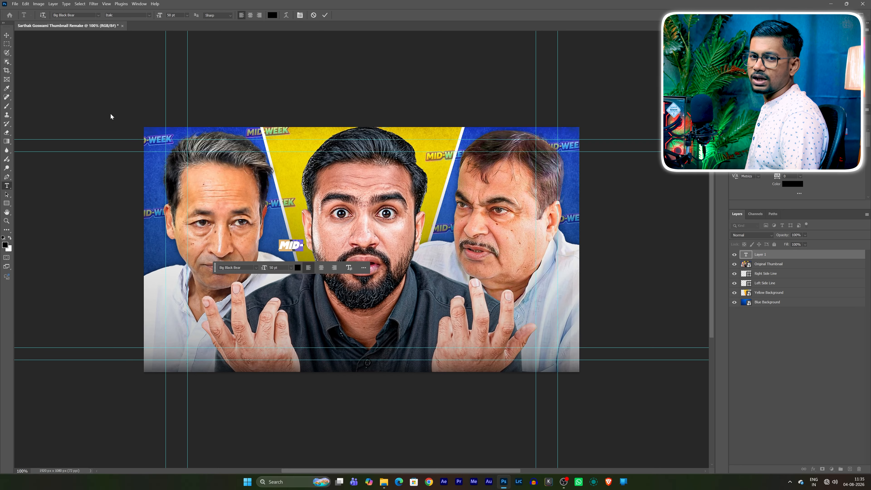
pyautogui.click(7, 35)
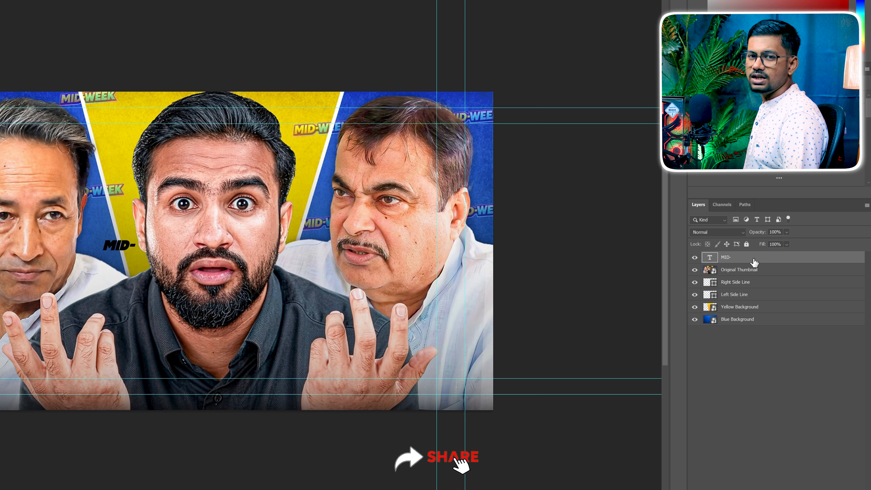
# Step: Add a Gradient Overlay to the MID- text layer and set the gradient's first color stop to ff7400
pyautogui.doubleClick(755, 262)
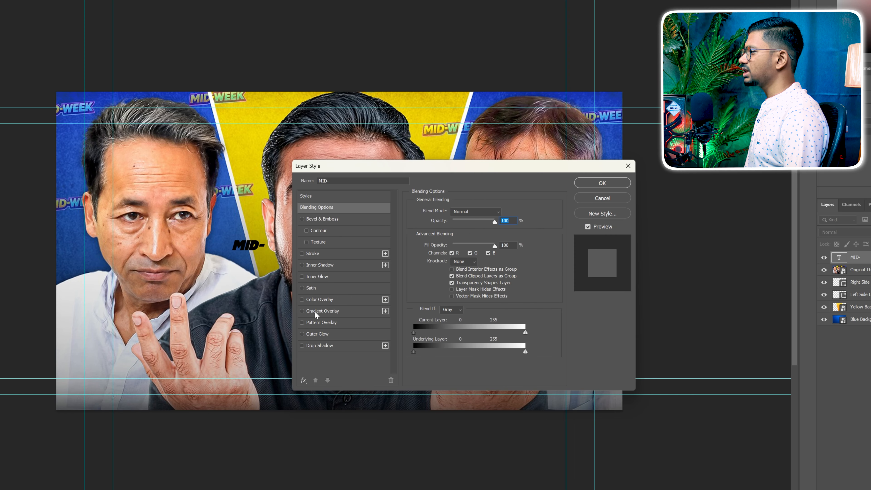
pyautogui.click(314, 311)
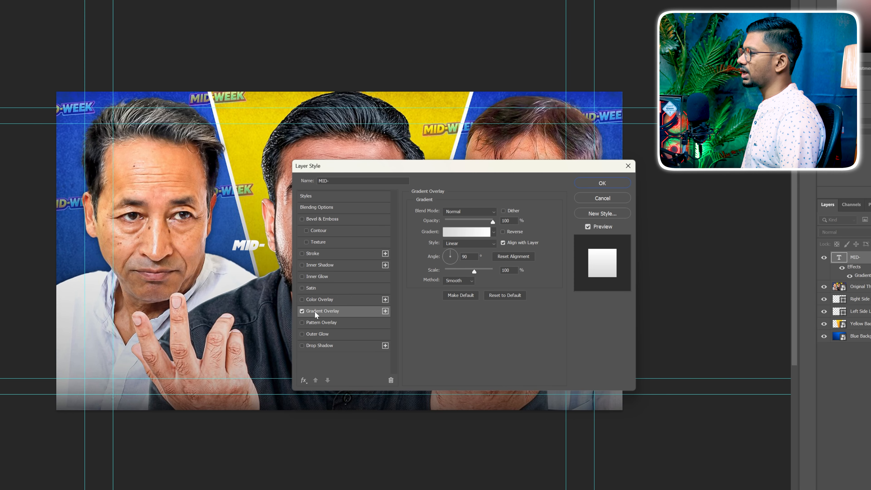
pyautogui.click(467, 234)
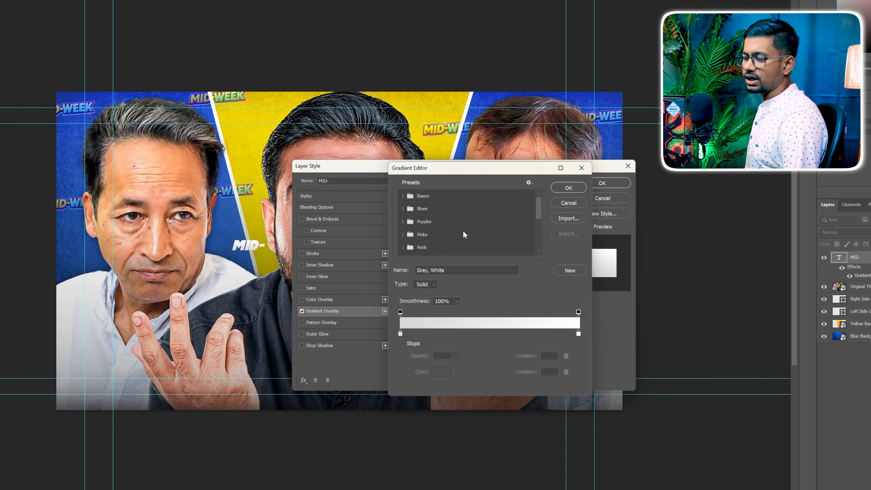
pyautogui.click(400, 333)
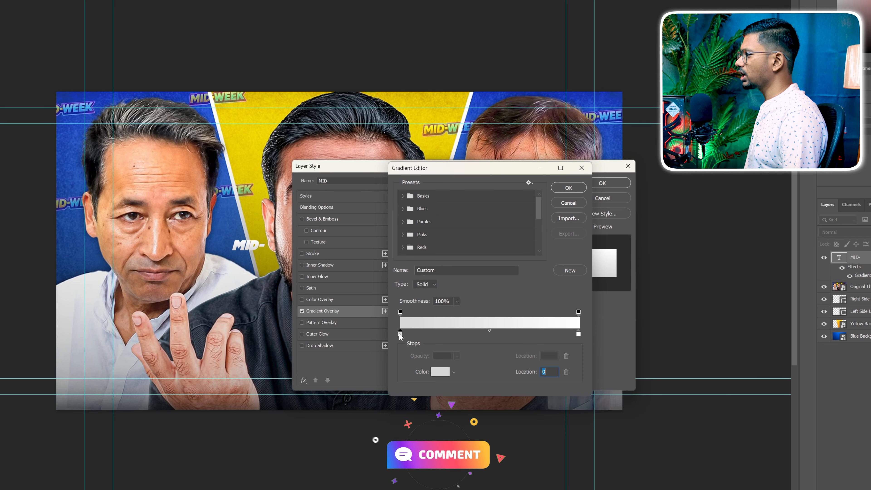
pyautogui.click(442, 374)
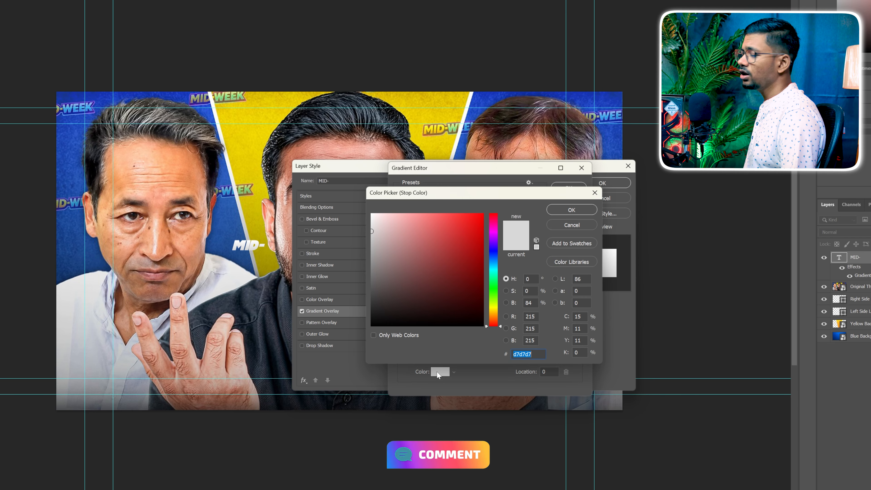
pyautogui.write('ff7400')
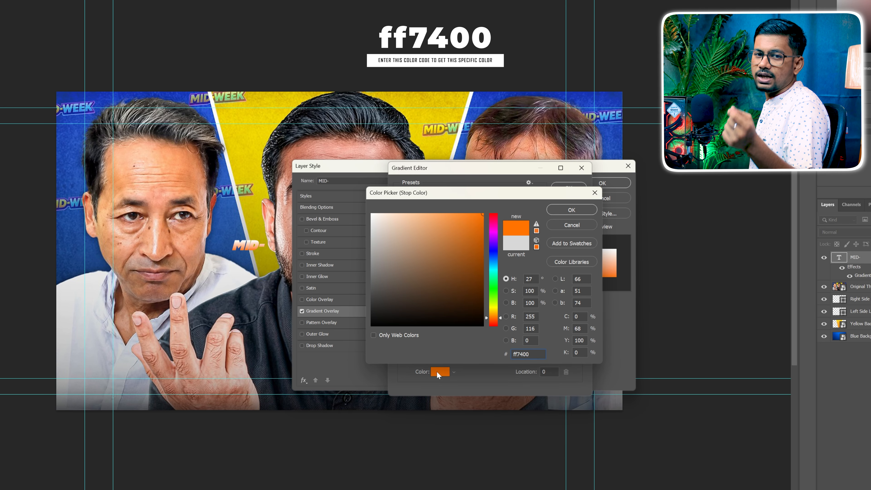
pyautogui.click(568, 207)
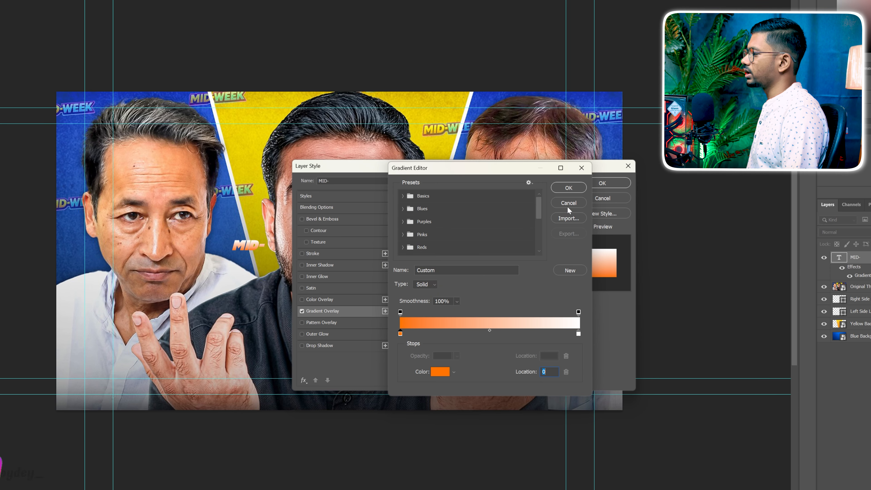
# Step: Set the end color stop of the MID- text's gradient to ffea00 and apply the gradient
pyautogui.click(578, 333)
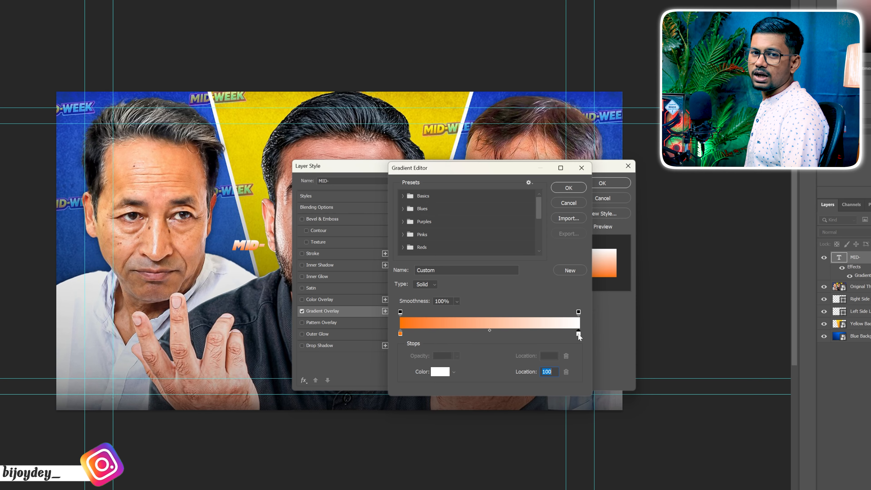
pyautogui.click(440, 372)
pyautogui.write('f')
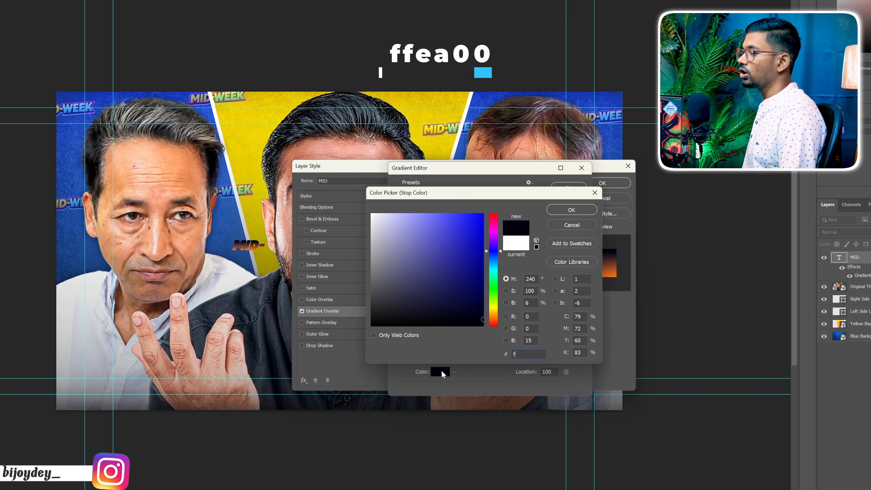
pyautogui.write('fea00')
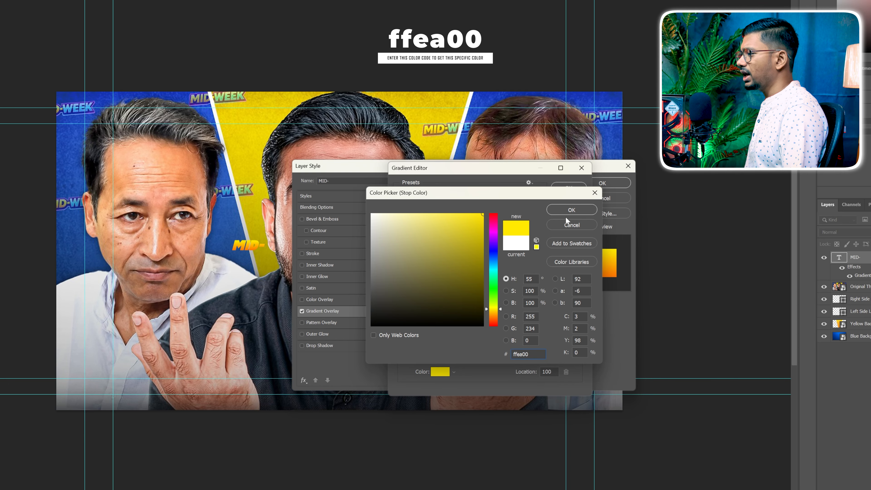
pyautogui.click(568, 208)
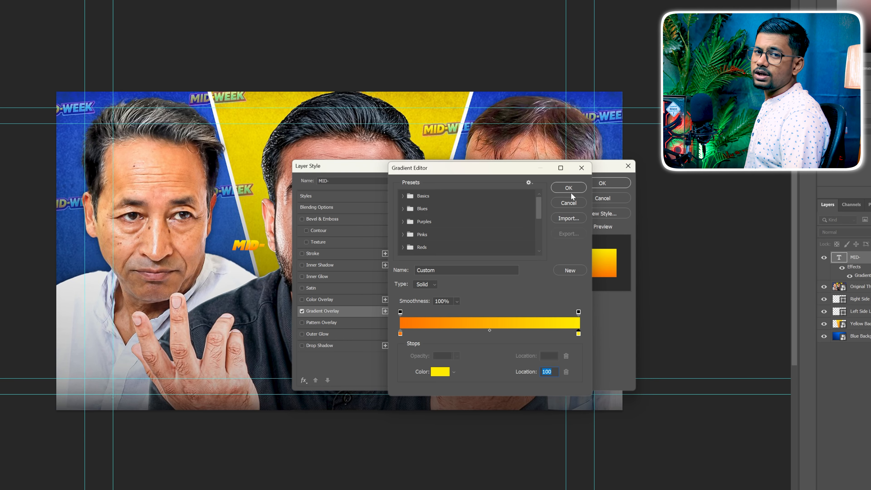
pyautogui.click(572, 190)
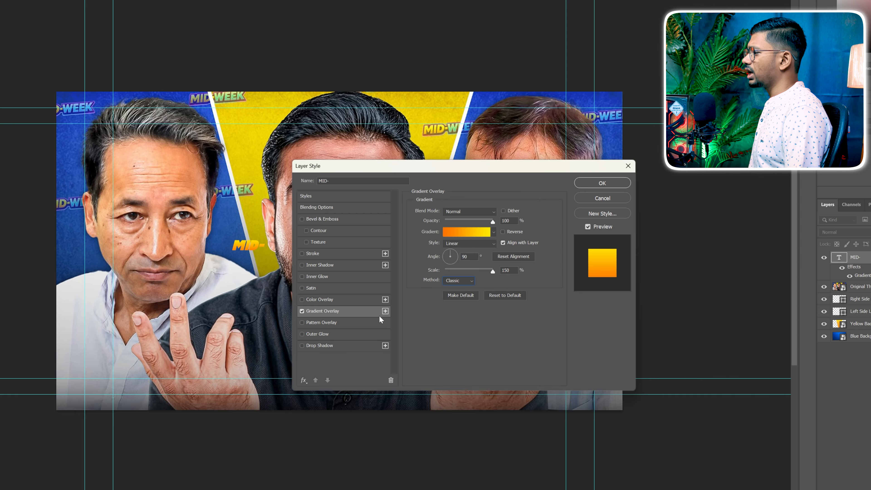
# Step: Add a drop shadow to the MID- text: color 141d7f, Normal blending, 100% opacity, distance 3 px, spread 100%, size 5 px
pyautogui.click(337, 345)
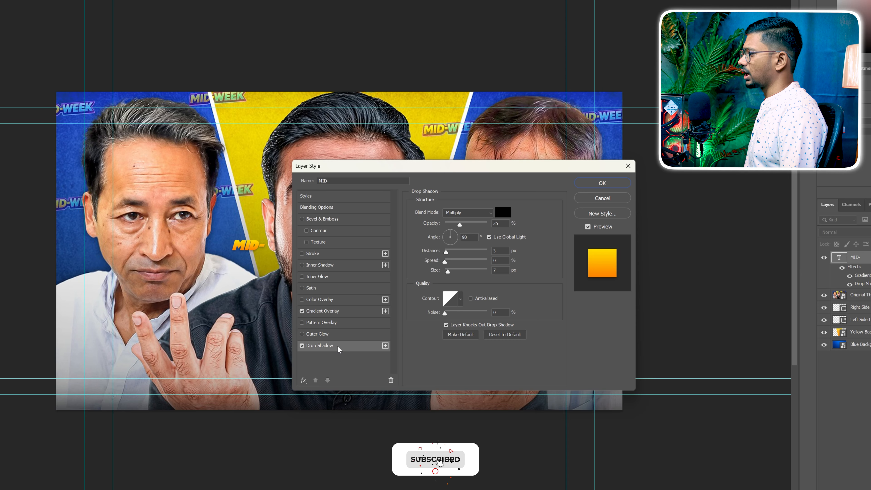
pyautogui.click(502, 212)
pyautogui.write('141d7f')
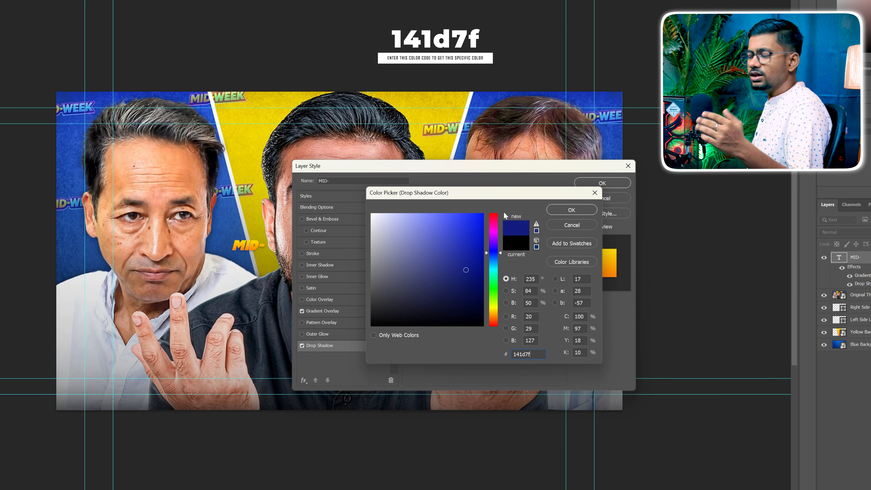
pyautogui.click(571, 209)
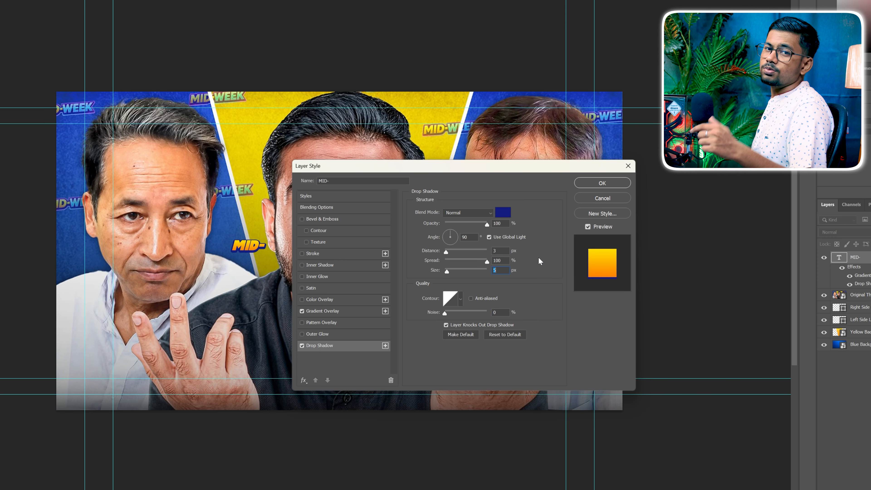
# Step: Add a second drop shadow to the MID- text in 5c8fd8 with angle 130°, distance 4 px and size 7 px, and apply the layer style
pyautogui.click(385, 345)
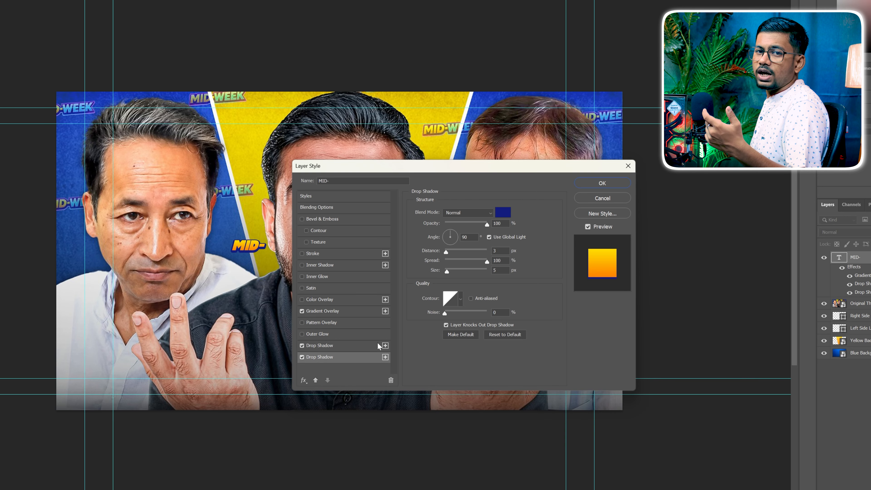
pyautogui.click(503, 213)
pyautogui.write('5c8fd8')
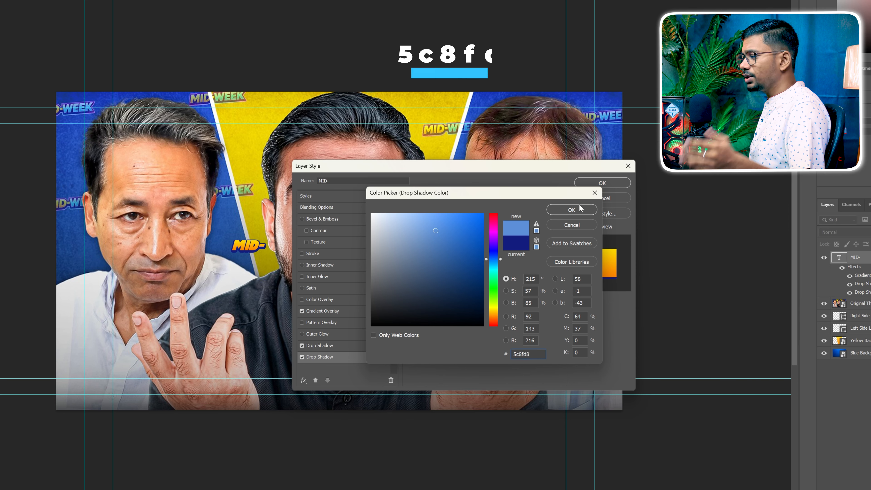
pyautogui.click(576, 213)
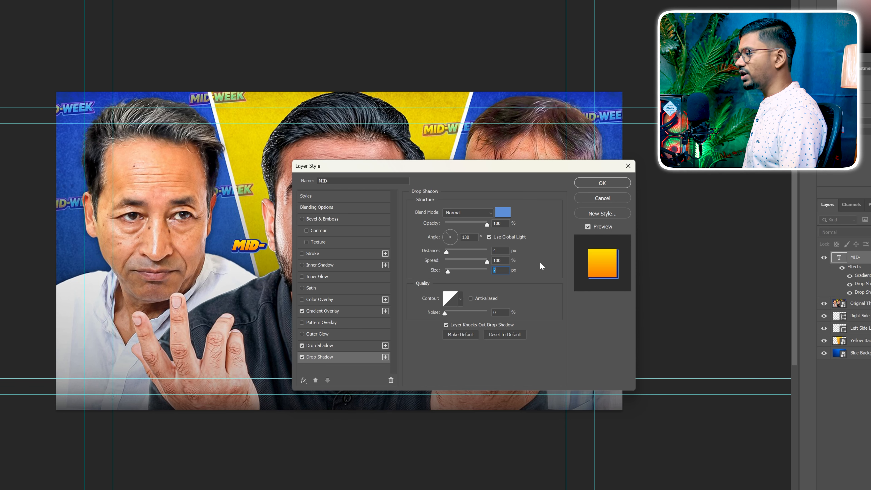
pyautogui.click(594, 184)
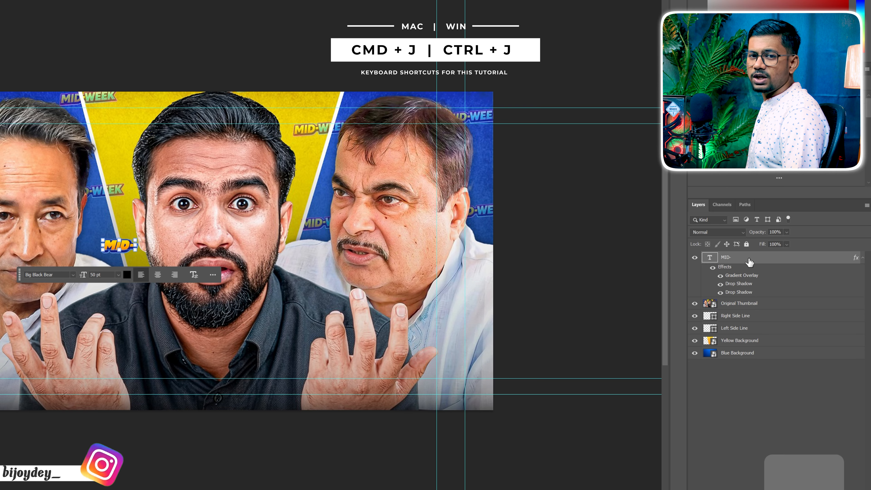
# Step: Duplicate the MID- text layer, place the copy just right of the original and change its text to WEEK
pyautogui.hotkey('ctrl', 'j')
pyautogui.moveTo(123, 249); pyautogui.dragTo(159, 248)
pyautogui.write('WEEK')
pyautogui.click(530, 264)
pyautogui.click(729, 261)
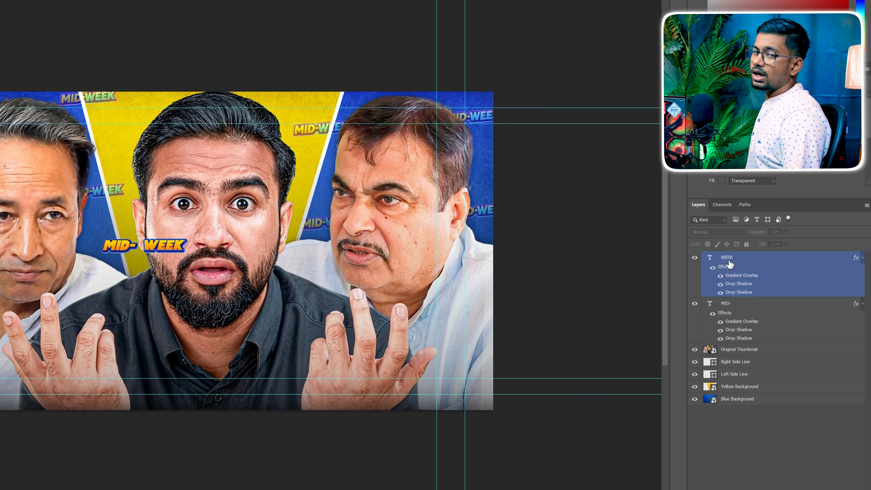
# Step: Set the first color stop of the WEEK layer's Gradient Overlay to 0097ff
pyautogui.doubleClick(753, 261)
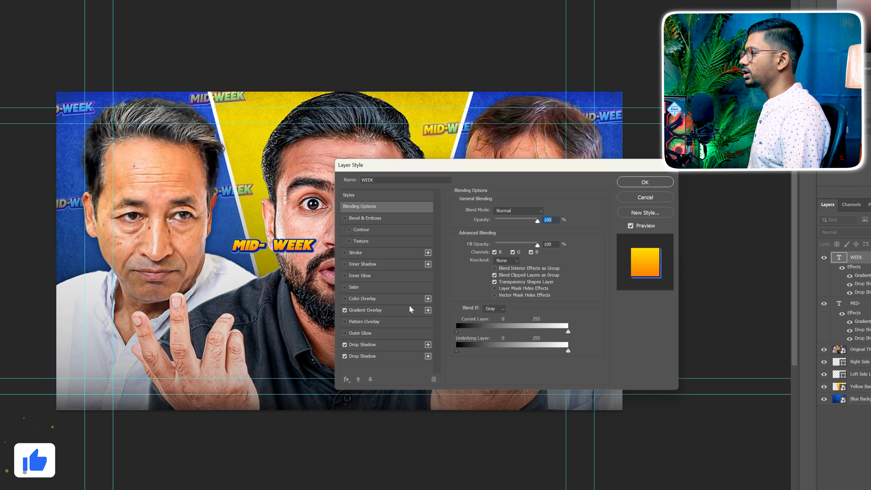
pyautogui.click(398, 310)
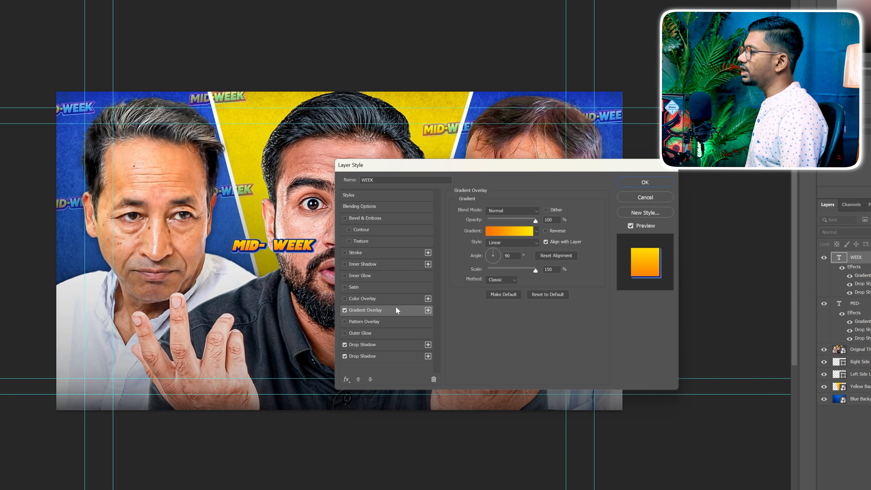
pyautogui.click(513, 233)
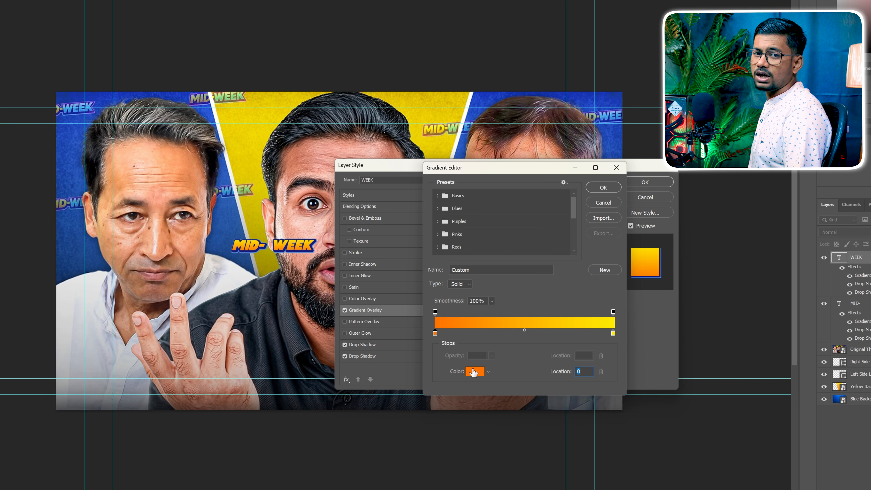
pyautogui.click(474, 372)
pyautogui.write('0097ff')
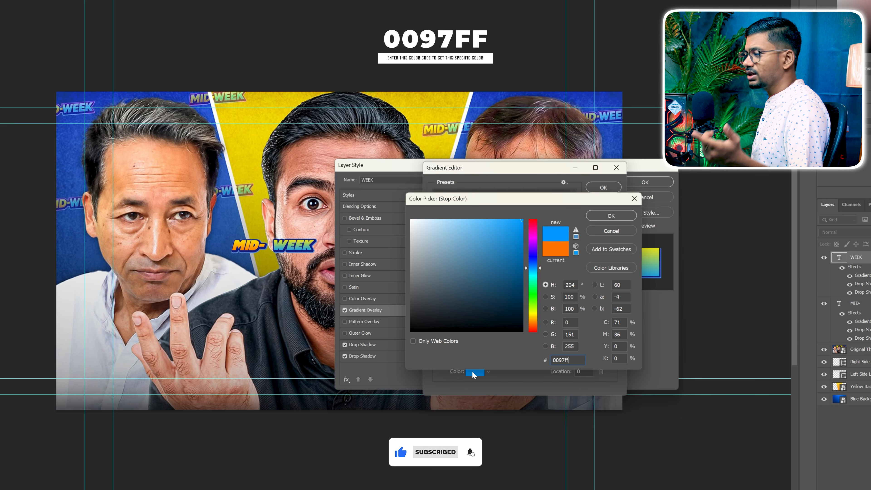
pyautogui.press('Return')
# Step: Set the end color stop of the WEEK gradient to 98b6e8 and apply the layer style
pyautogui.click(613, 334)
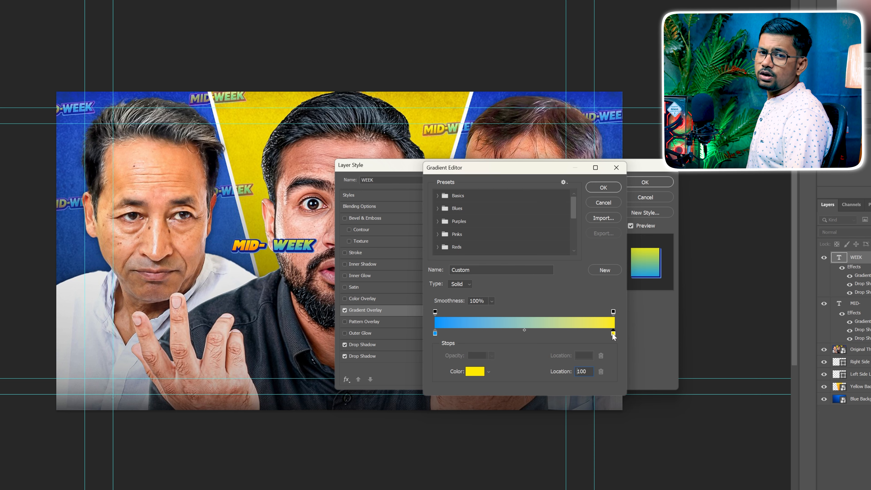
pyautogui.click(476, 372)
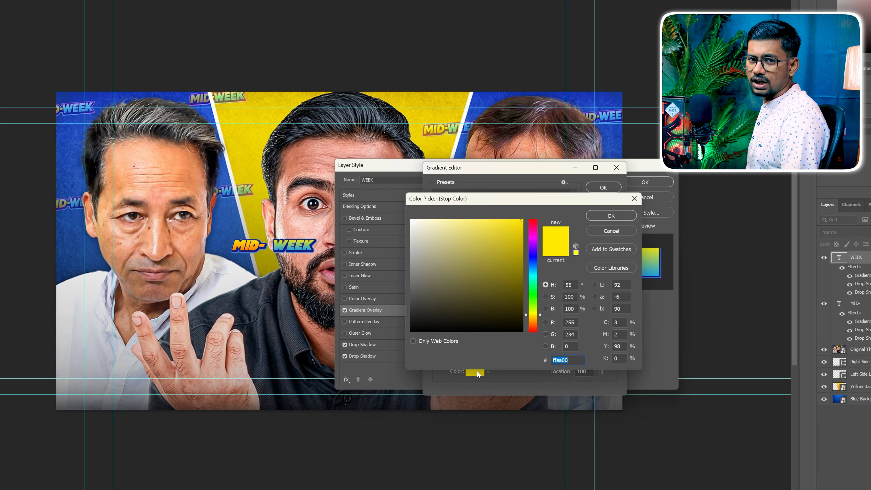
pyautogui.write('98b6e8')
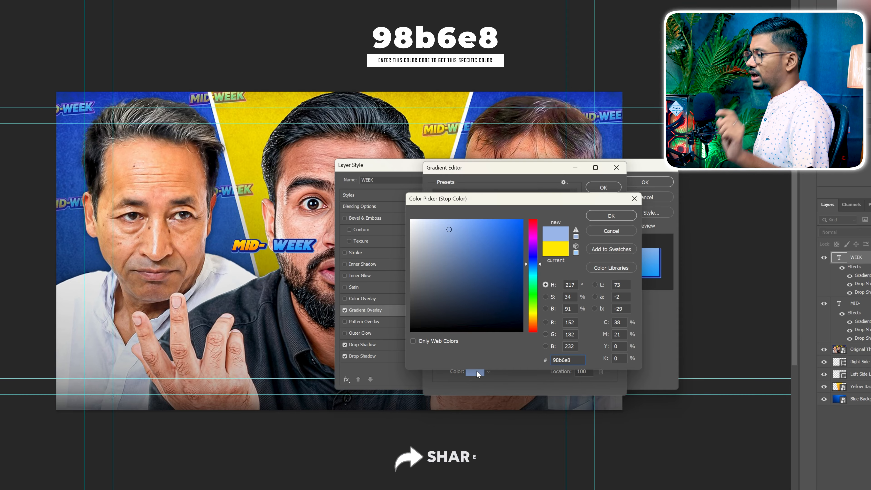
pyautogui.click(611, 216)
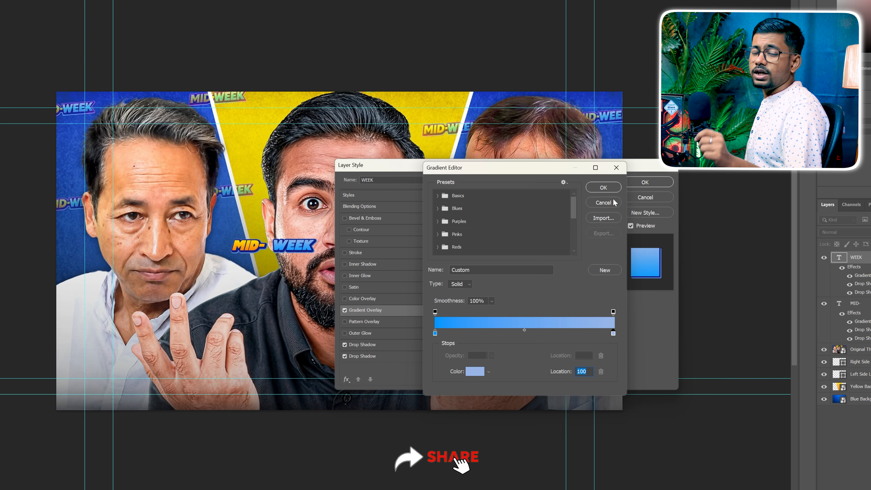
pyautogui.click(602, 188)
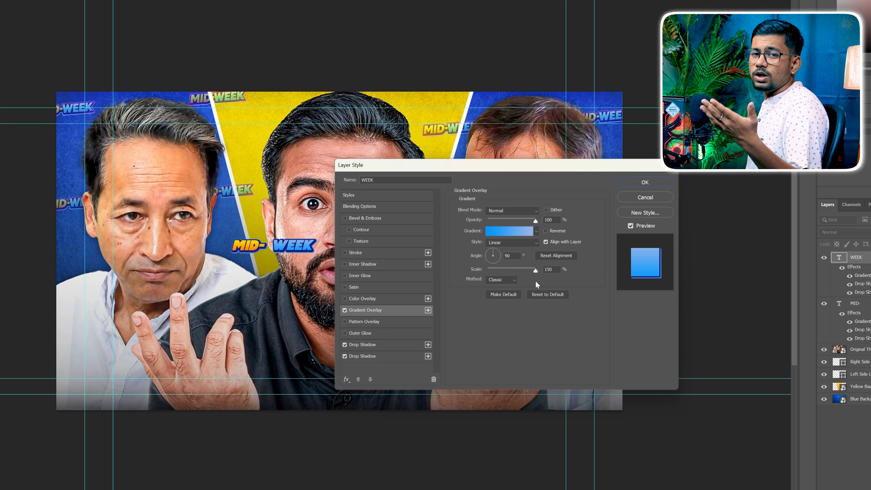
pyautogui.click(645, 182)
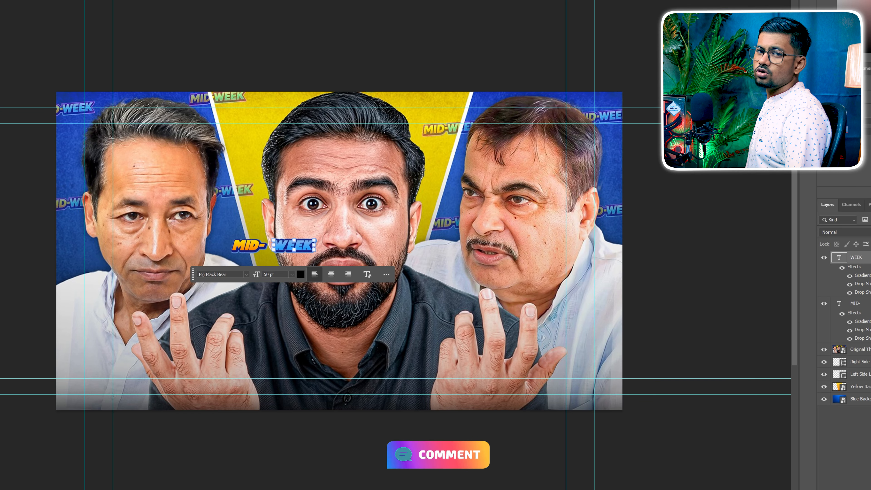
# Step: Nudge the WEEK text left to sit directly against the MID- text
pyautogui.hotkey('shift', 'Left')
pyautogui.hotkey('shift', 'Left')
pyautogui.hotkey('shift', 'Left')
# Step: Duplicate the MID- and WEEK text layers together and convert the copies to one smart object
pyautogui.click(864, 304)
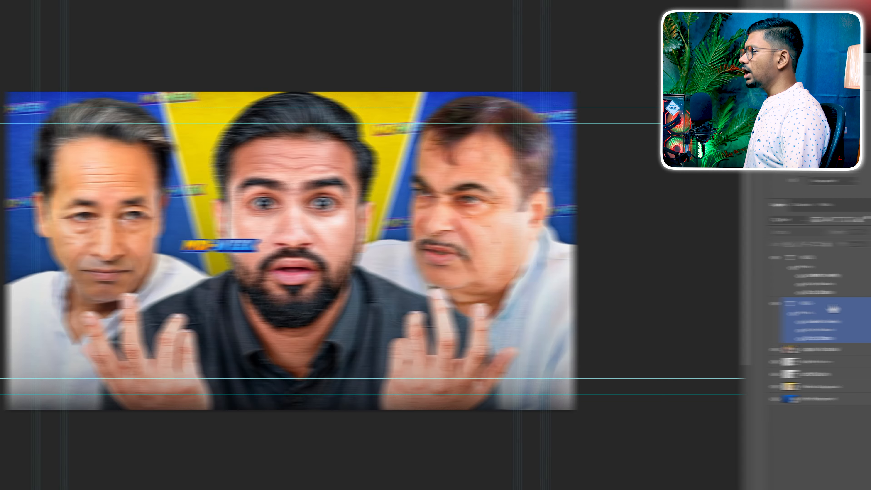
pyautogui.keyDown('ctrl'); pyautogui.click(864, 258); pyautogui.keyUp('ctrl')
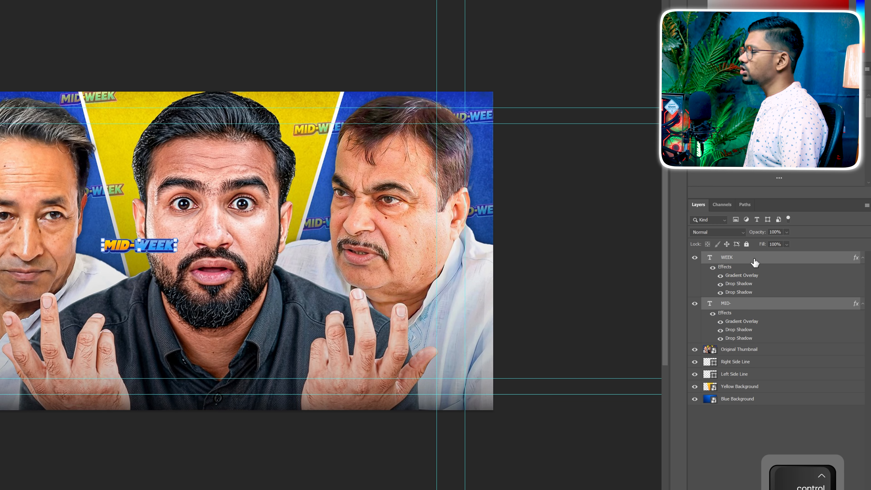
pyautogui.hotkey('ctrl', 'j')
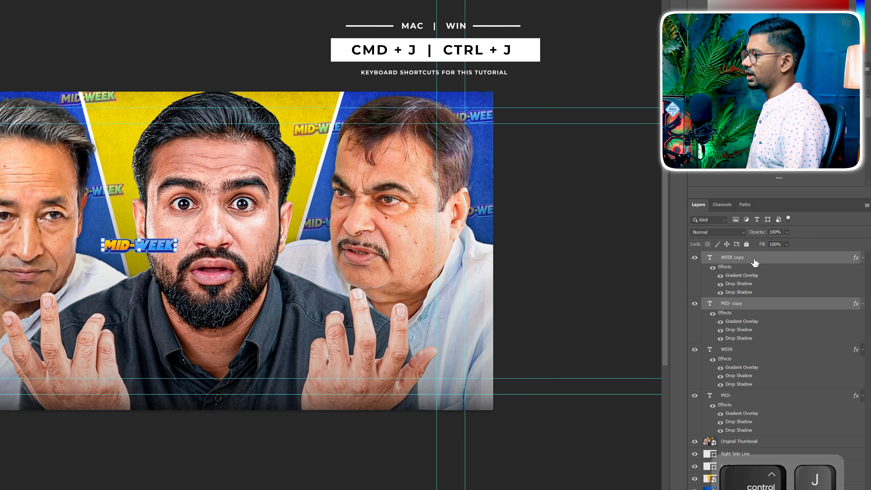
pyautogui.rightClick(754, 259)
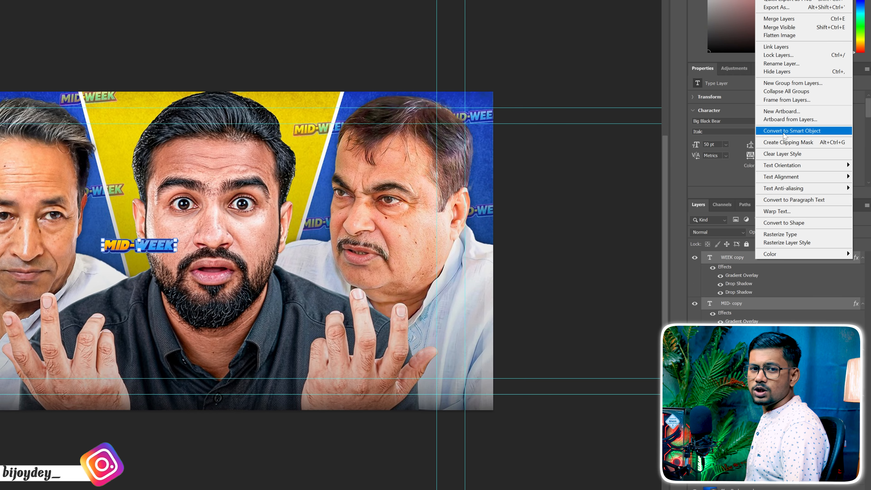
pyautogui.click(791, 130)
# Step: Tilt the MID-WEEK smart object slightly, place it over the reference mark in the thumbnail's upper-left corner and set its opacity to 60%
pyautogui.hotkey('ctrl', 't')
pyautogui.moveTo(326, 247); pyautogui.dragTo(331, 239)
pyautogui.moveTo(276, 244); pyautogui.dragTo(68, 82)
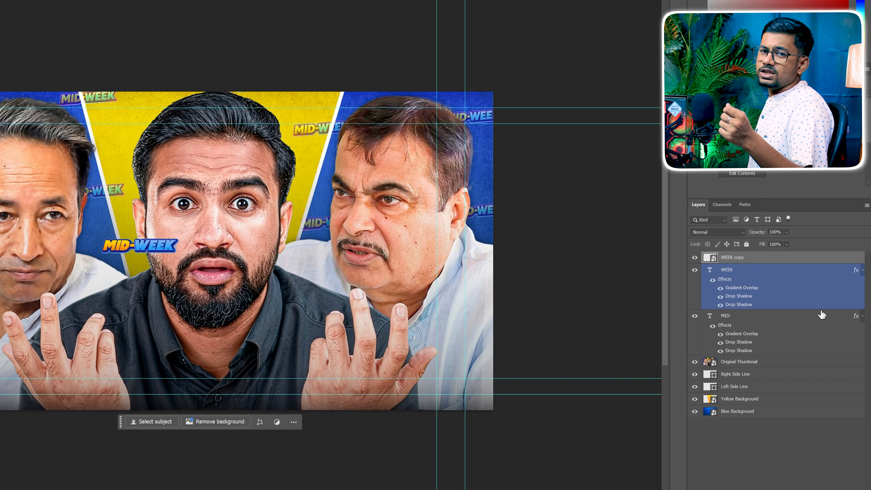
pyautogui.click(812, 232)
pyautogui.write('60')
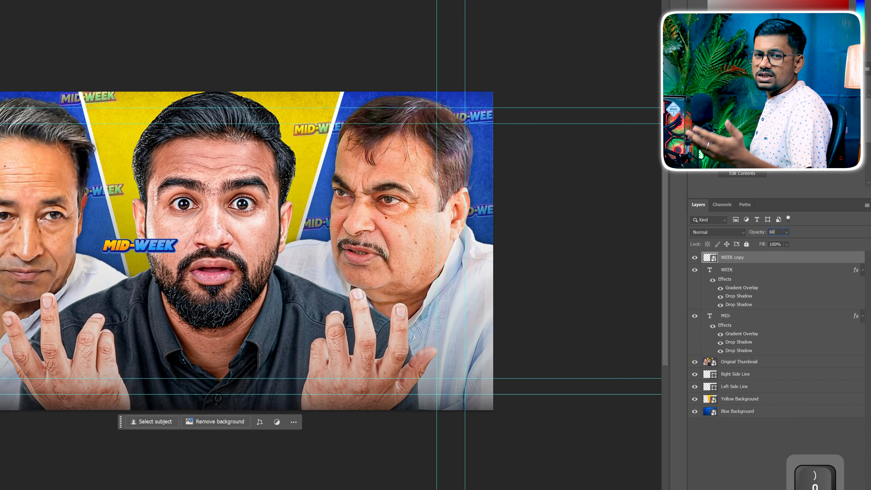
pyautogui.press('Return')
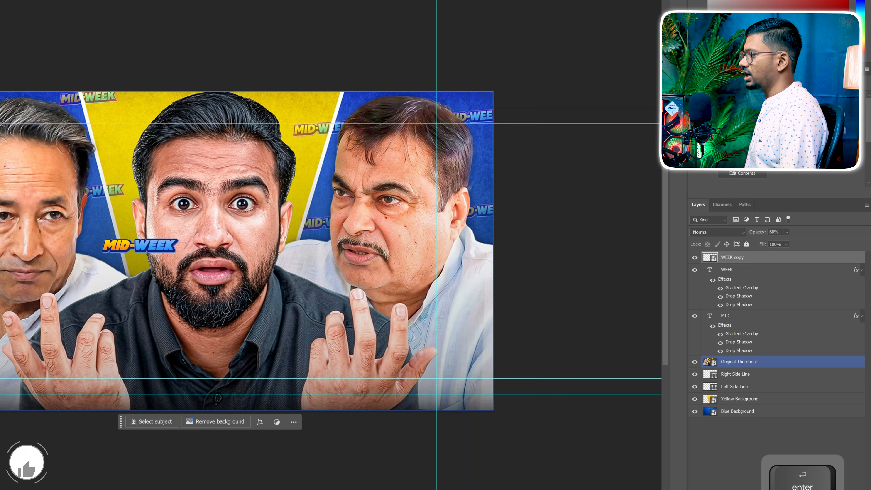
# Step: Duplicate the tilted MID-WEEK smart object and place the copies over the other background marks of the reference
pyautogui.hotkey('ctrl', 'j')
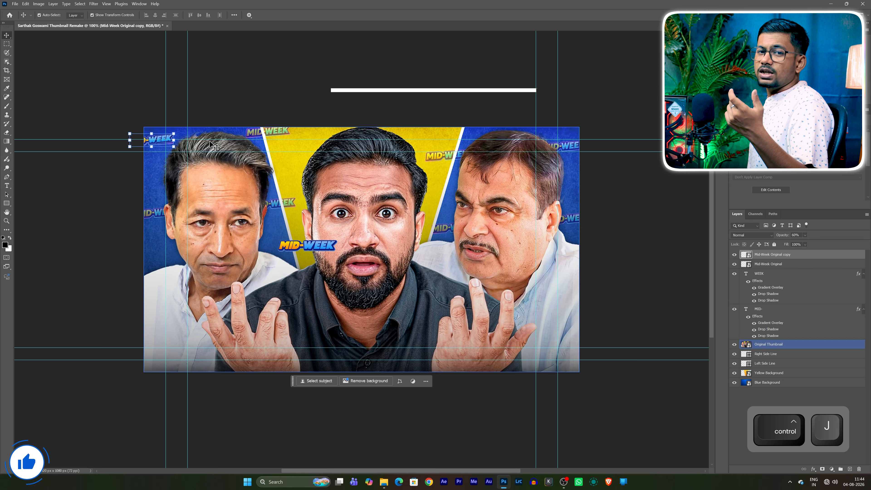
pyautogui.moveTo(158, 139); pyautogui.dragTo(268, 132)
pyautogui.hotkey('ctrl', 'j')
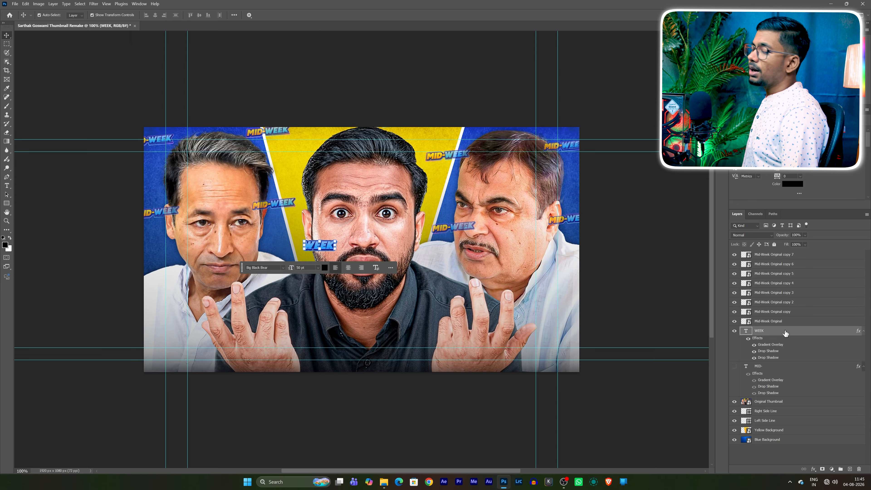
# Step: Duplicate the WEEK text layer and set the first gradient overlay stop of the copy to 3abd00
pyautogui.hotkey('ctrl', 'j')
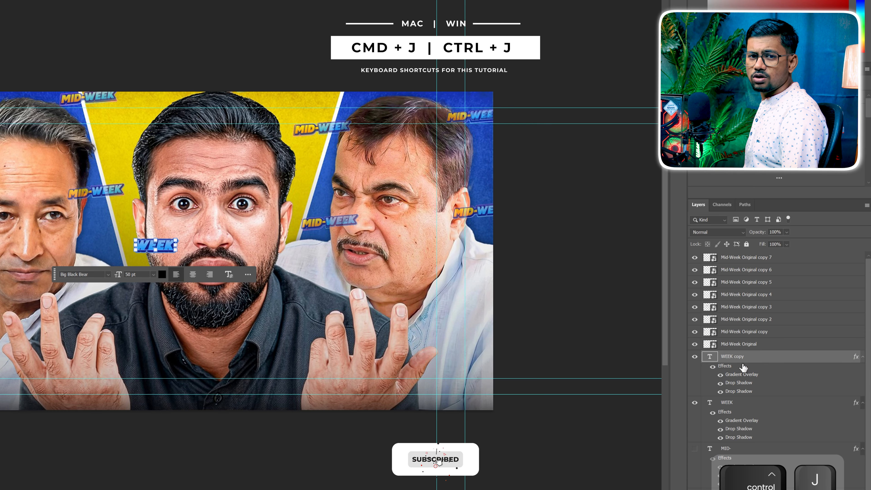
pyautogui.doubleClick(754, 358)
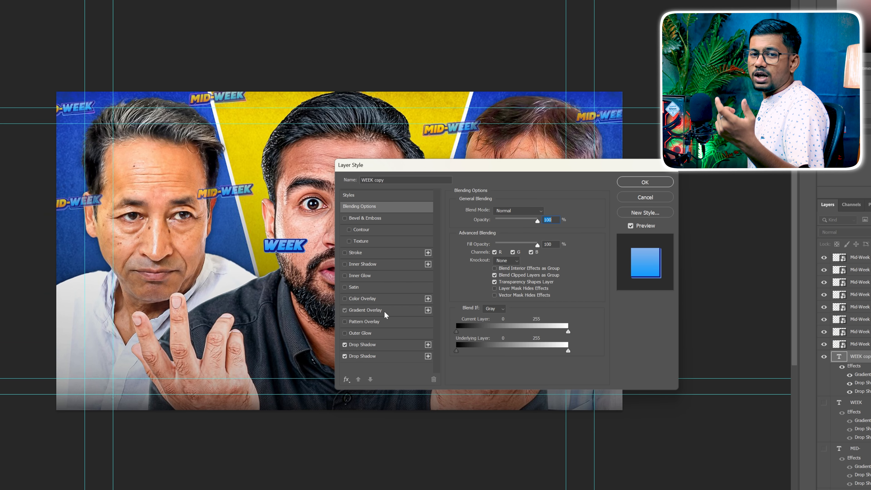
pyautogui.click(385, 313)
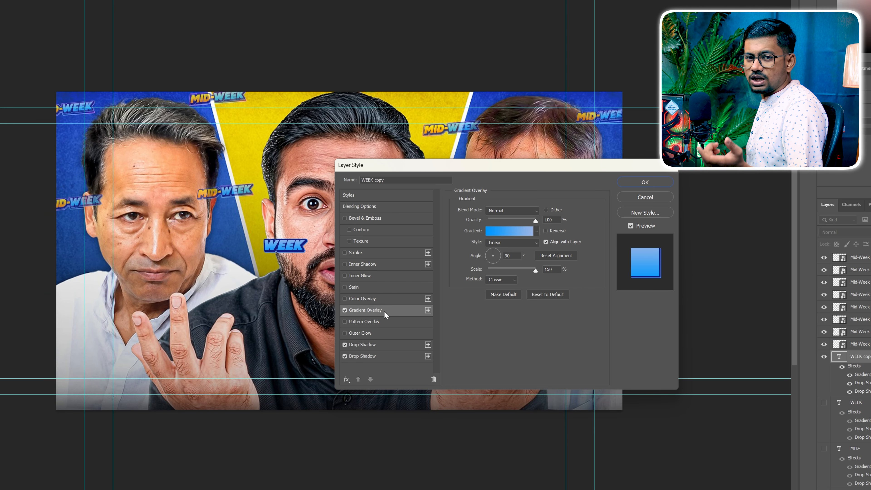
pyautogui.click(522, 234)
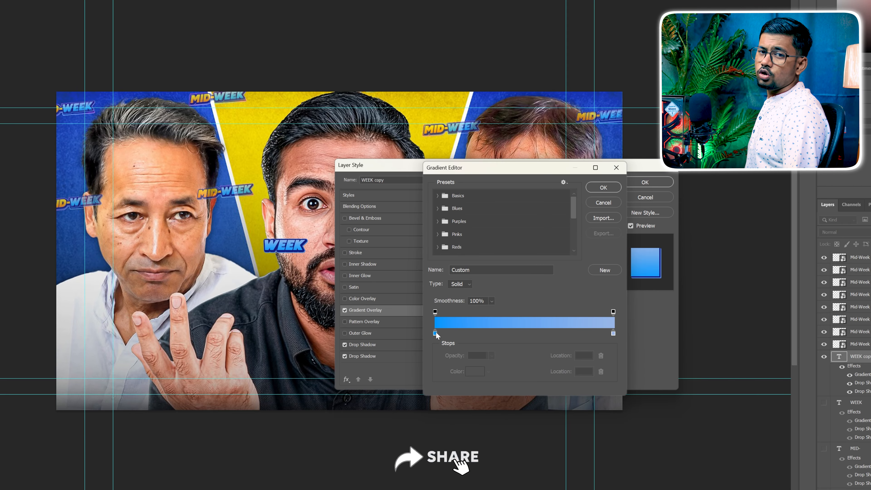
pyautogui.click(475, 372)
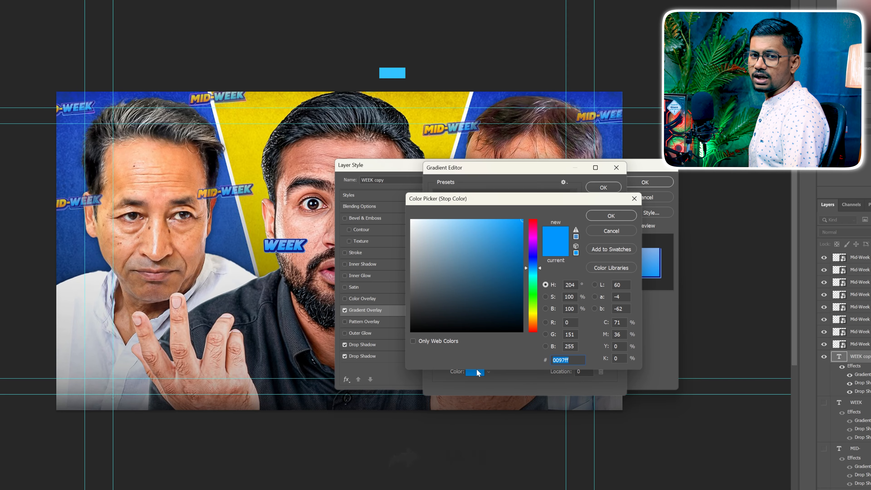
pyautogui.write('3abd00')
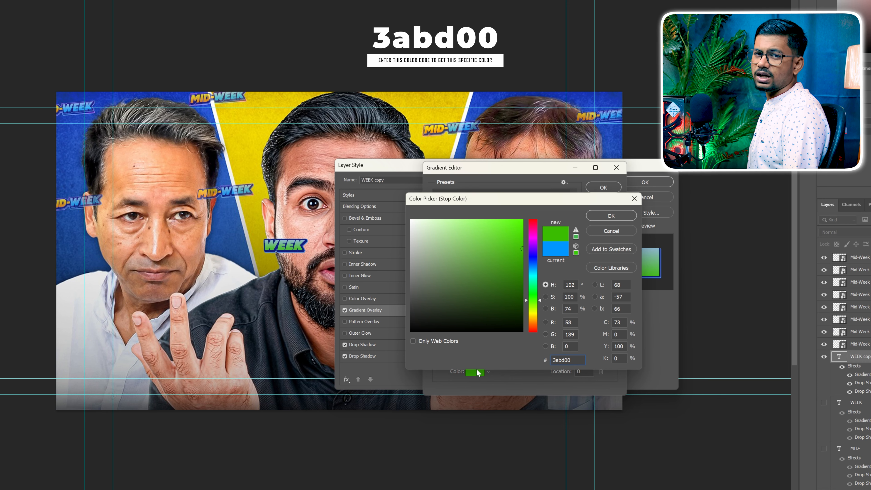
pyautogui.click(606, 215)
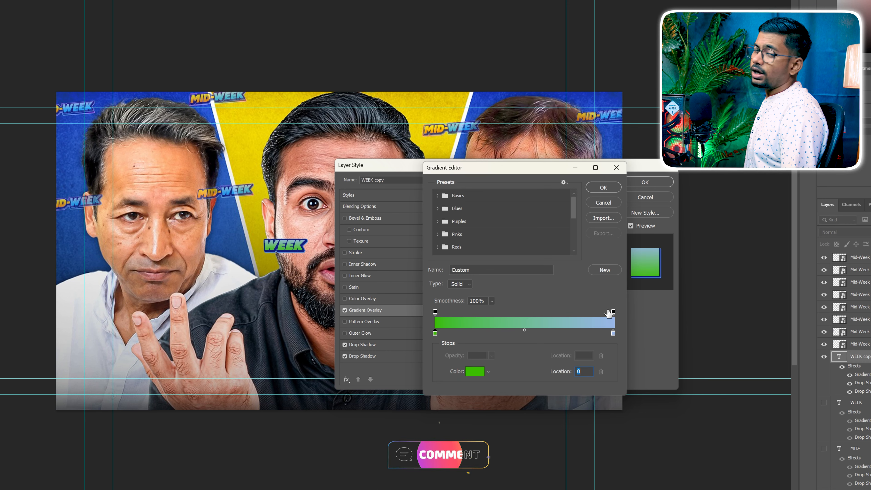
# Step: Set the end stop of the WEEK copy's gradient overlay to e1e37a and accept the gradient
pyautogui.click(613, 333)
pyautogui.click(473, 371)
pyautogui.write('e1e37a')
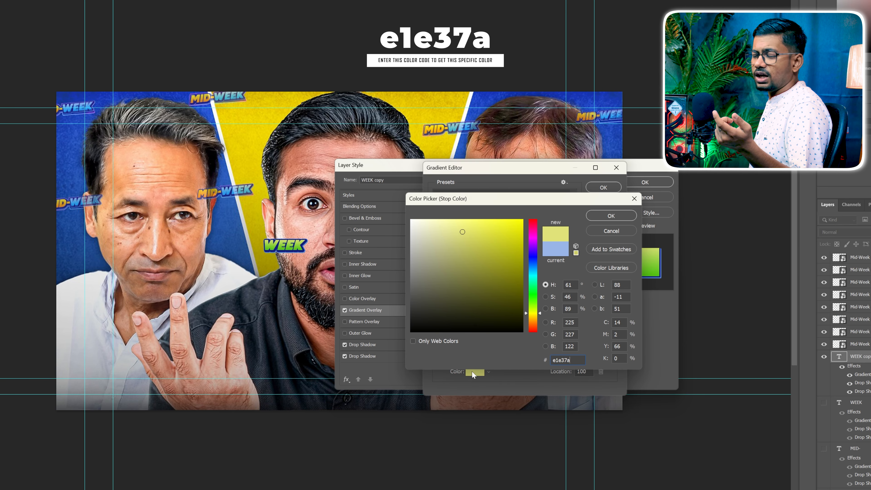
pyautogui.click(599, 217)
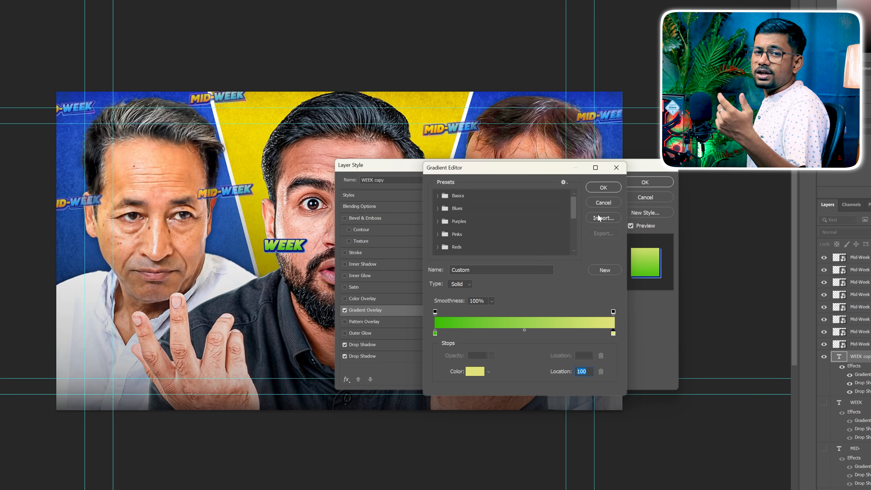
pyautogui.click(604, 189)
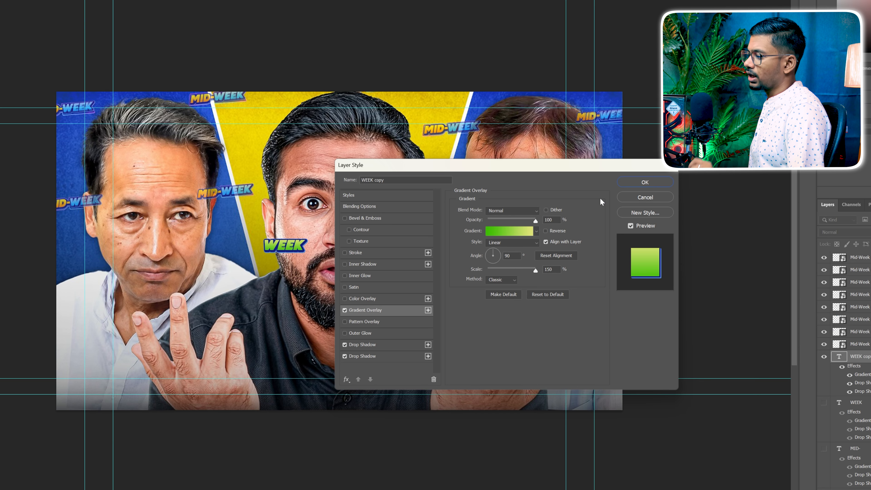
# Step: Recolour the WEEK copy's first drop shadow to 8b6c41 and the second to a15a37, then apply the layer style
pyautogui.click(404, 345)
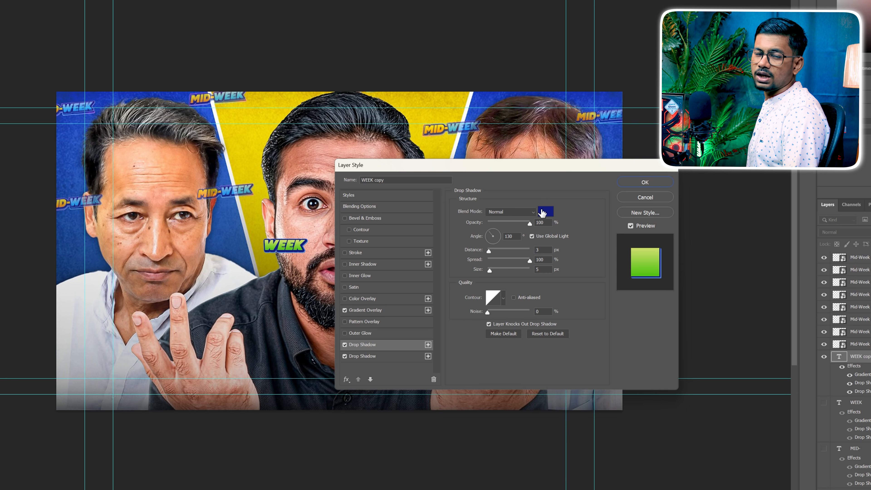
pyautogui.click(545, 212)
pyautogui.write('8b6c41')
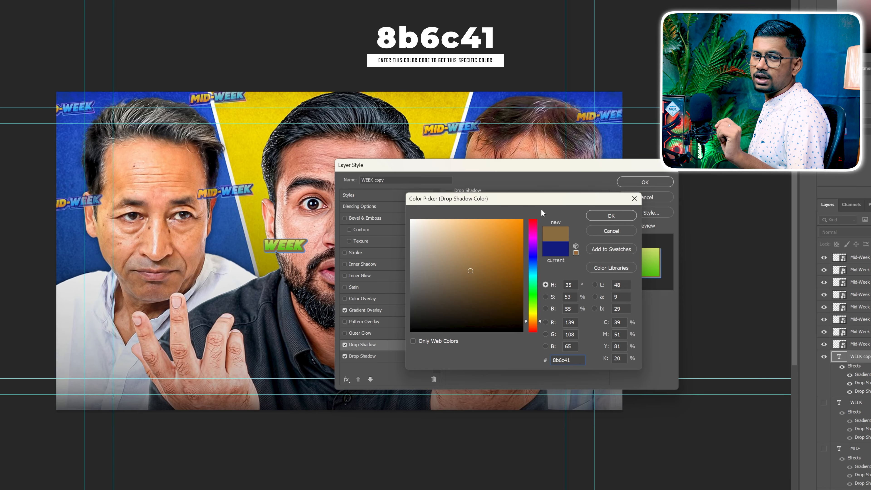
pyautogui.click(601, 215)
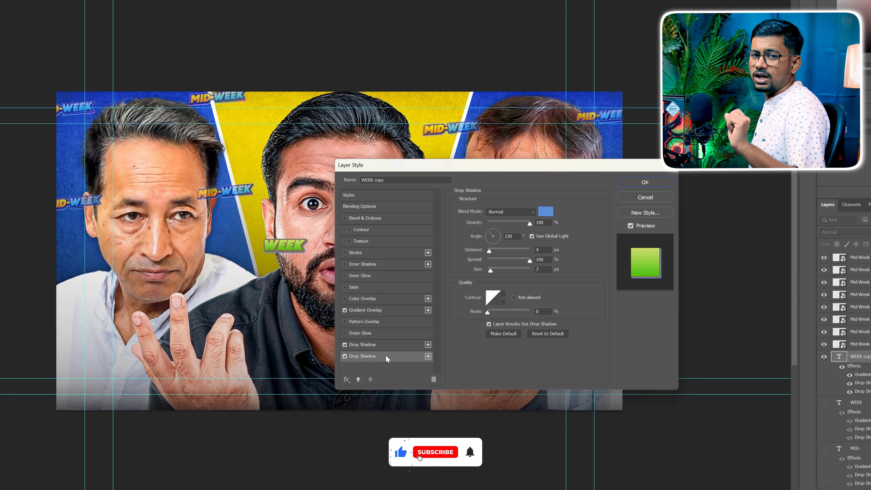
pyautogui.click(548, 213)
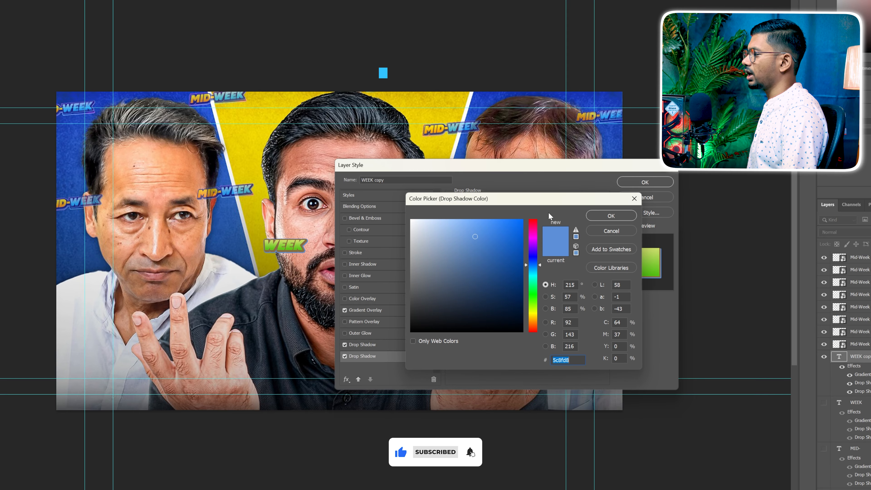
pyautogui.write('a15a37')
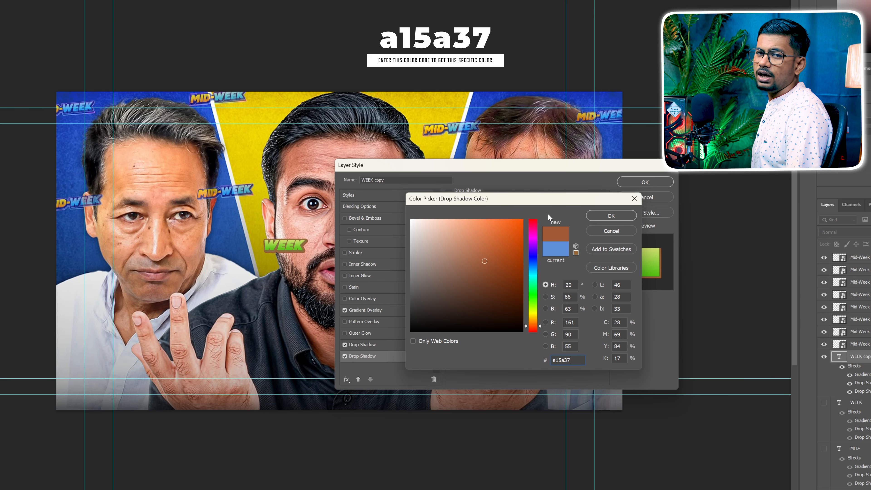
pyautogui.click(600, 214)
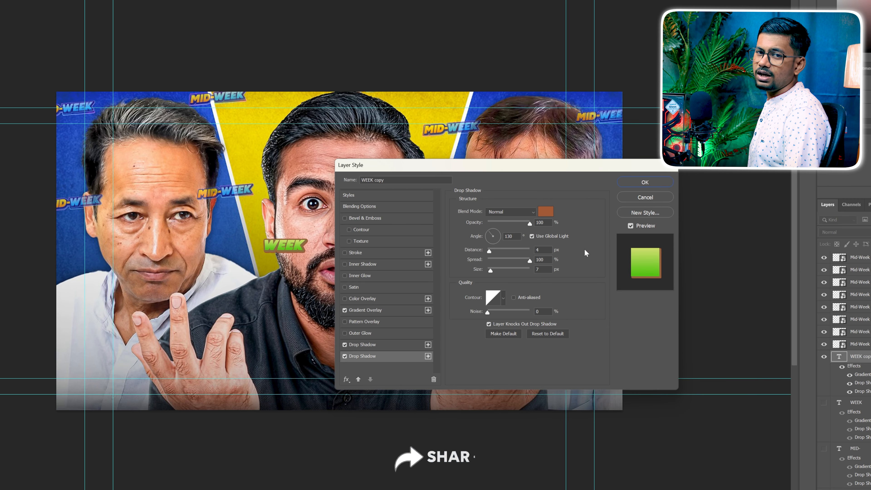
pyautogui.click(646, 182)
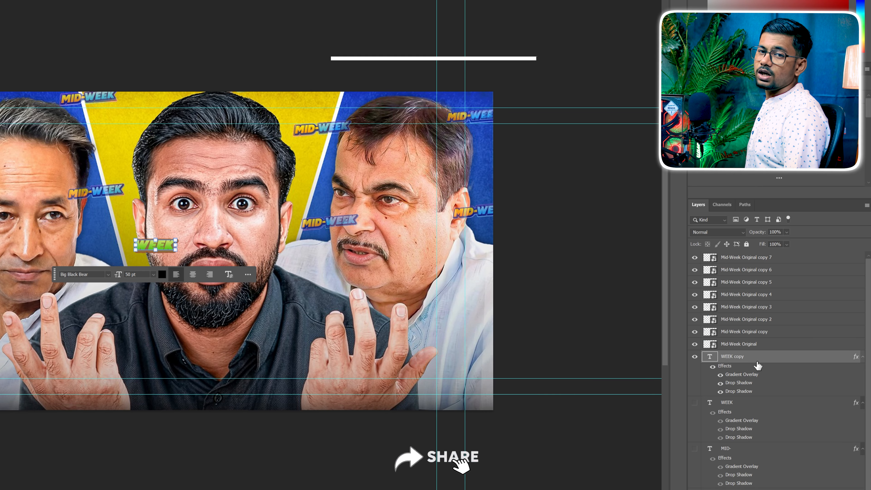
# Step: Convert a duplicate of the green WEEK text to a smart object named WEEK Green at the top of the layer stack, hiding the source text
pyautogui.rightClick(758, 433)
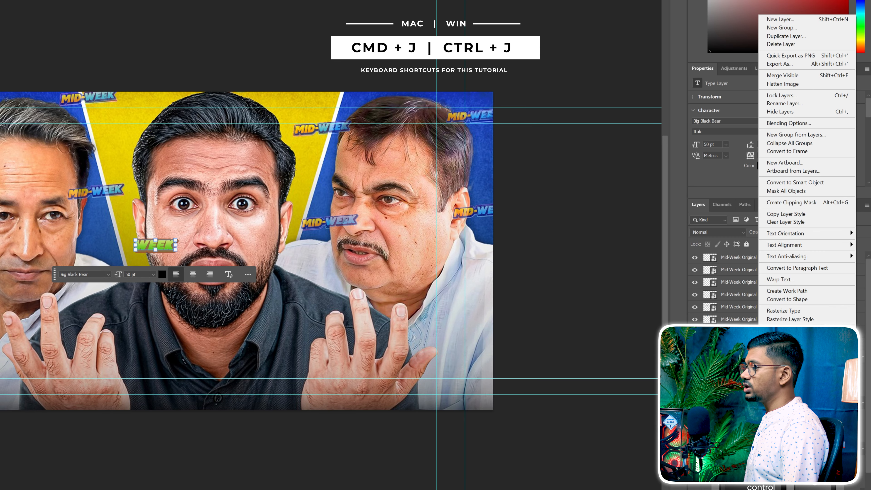
pyautogui.click(773, 183)
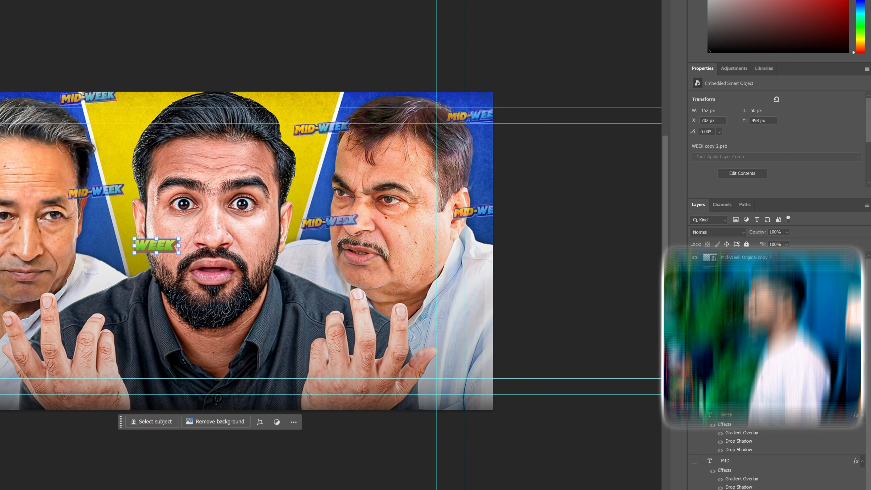
pyautogui.click(695, 370)
pyautogui.moveTo(759, 358); pyautogui.dragTo(771, 258)
pyautogui.moveTo(772, 258); pyautogui.dragTo(768, 257)
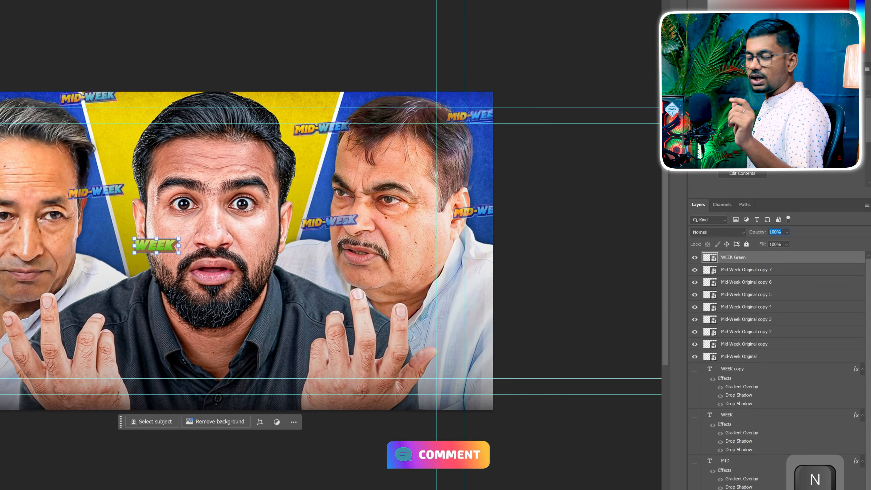
# Step: Fit WEEK Green over the WEEK part of the lower mark crossing the left dividing line and set its opacity to 80%
pyautogui.hotkey('ctrl', 't')
pyautogui.moveTo(278, 246); pyautogui.dragTo(237, 192)
pyautogui.press('Return')
pyautogui.click(735, 277)
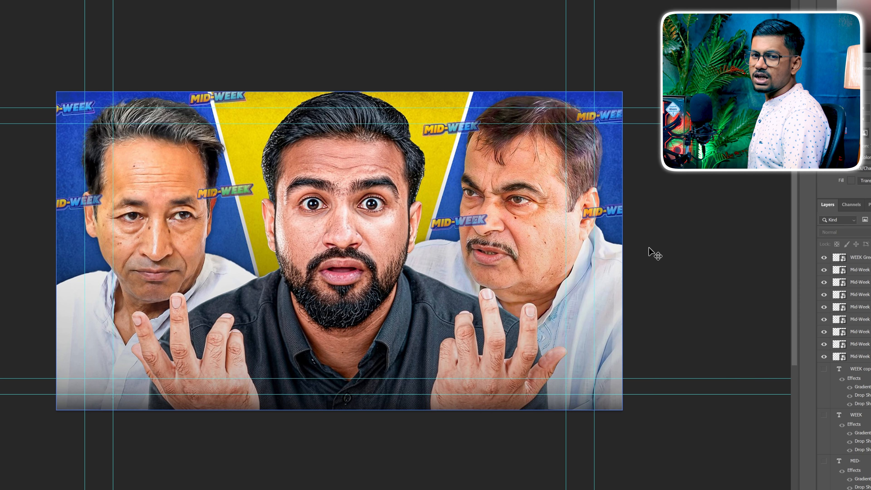
pyautogui.click(861, 270)
pyautogui.click(861, 258)
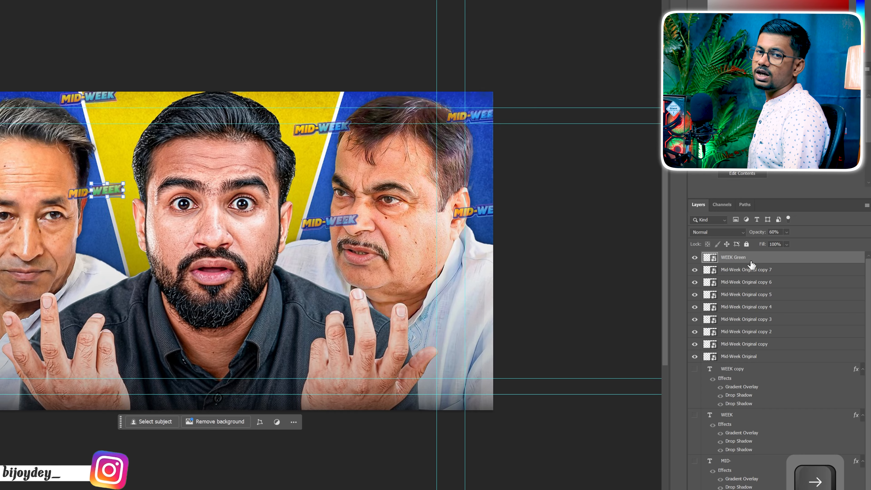
pyautogui.click(584, 272)
pyautogui.click(763, 259)
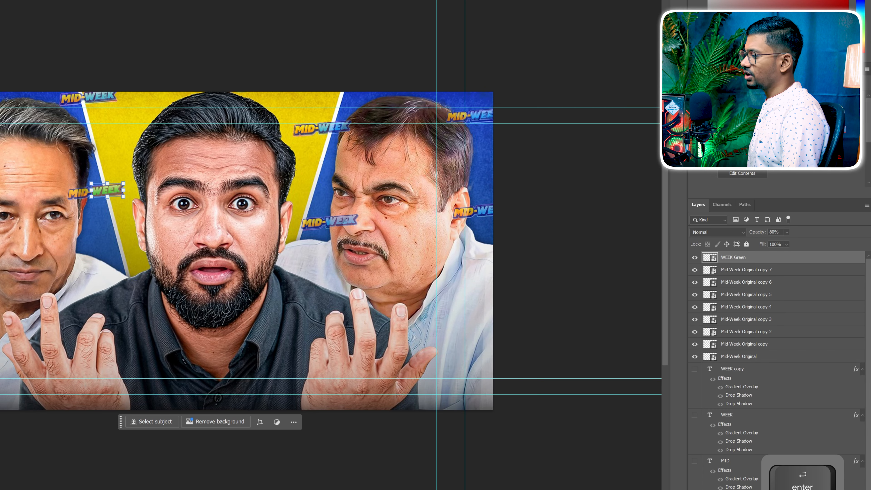
# Step: Duplicate WEEK Green twice and place the copies over WEEK in the two upper marks that cross the dividing lines
pyautogui.hotkey('ctrl', 'j')
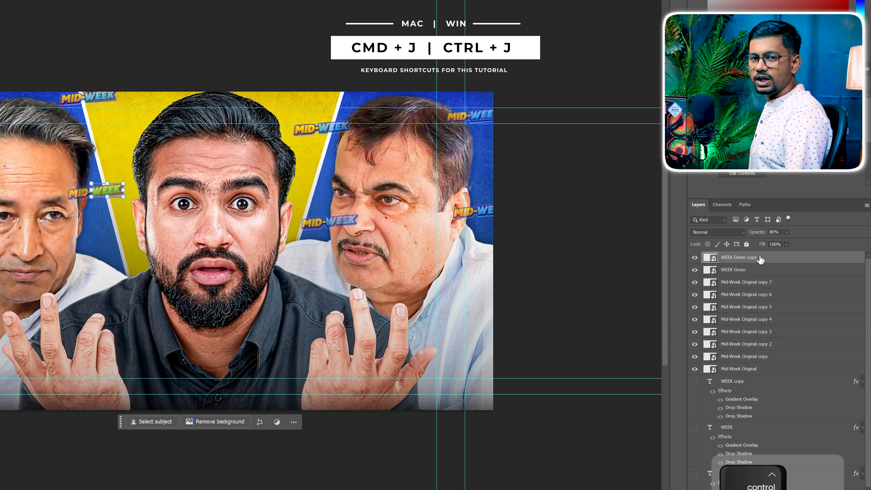
pyautogui.moveTo(111, 185); pyautogui.dragTo(104, 91)
pyautogui.hotkey('ctrl', 'j')
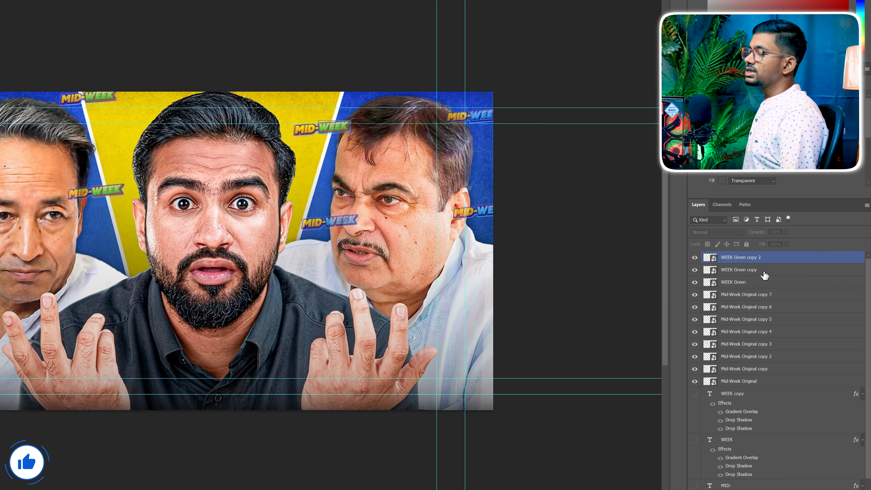
# Step: Erase the parts of the green WEEK overlays that lie over the blue background, using a smaller Eraser brush
pyautogui.click(762, 283)
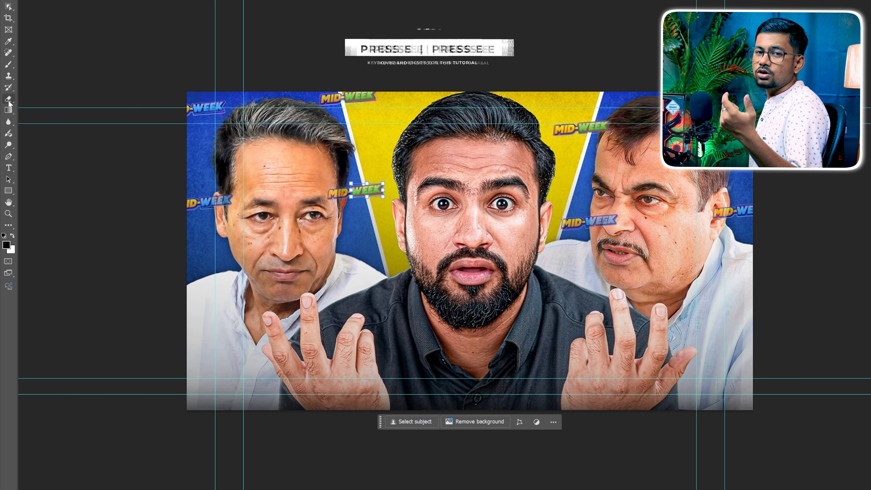
pyautogui.rightClick(8, 99)
pyautogui.click(40, 98)
pyautogui.scroll(10, 367, 184)
pyautogui.click(367, 183)
pyautogui.click(428, 182)
pyautogui.press('[')
pyautogui.press('[')
pyautogui.press('[')
pyautogui.press('[')
pyautogui.press('[')
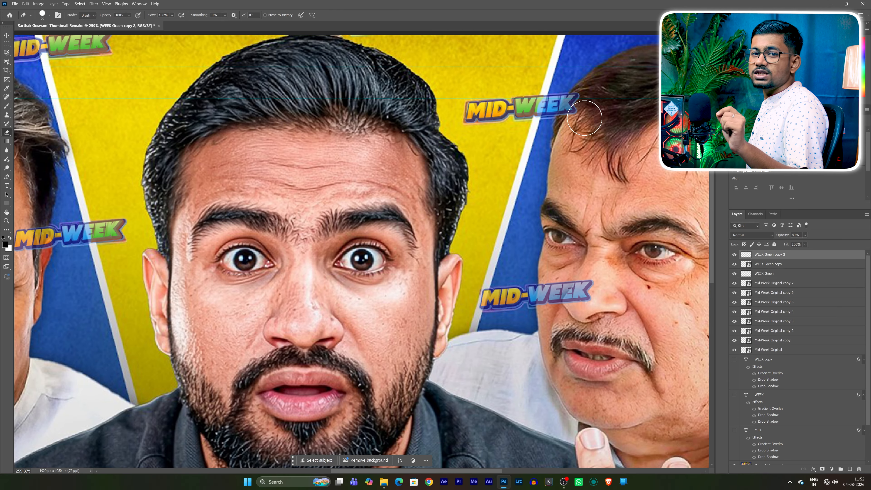
pyautogui.click(782, 313)
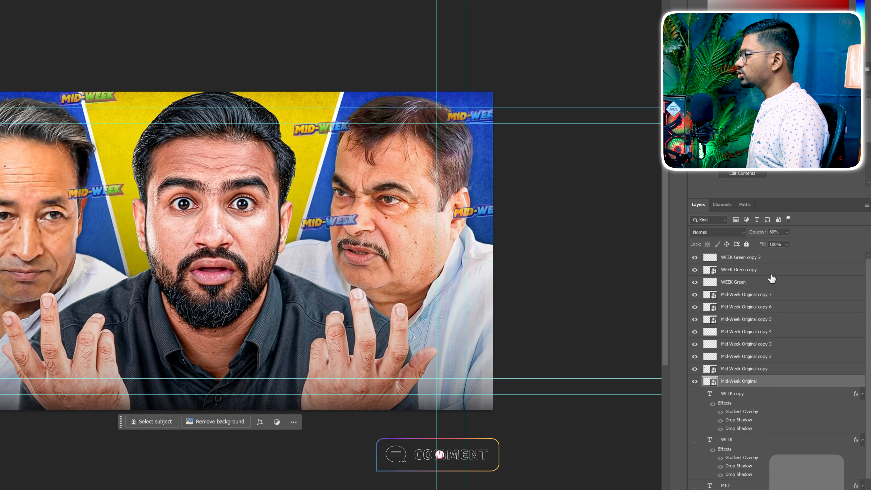
# Step: Group all the MID-WEEK mark layers as Mid-Week and move the group directly above the Yellow Background layer
pyautogui.keyDown('shift'); pyautogui.click(775, 263); pyautogui.keyUp('shift')
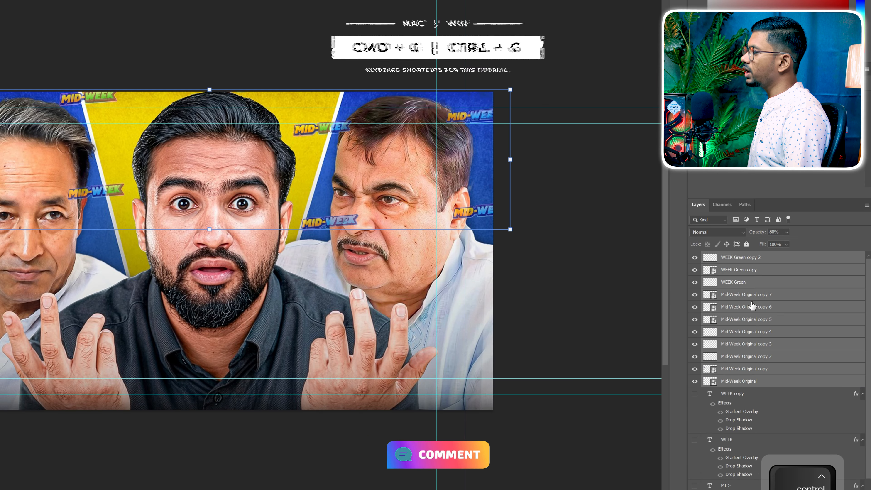
pyautogui.hotkey('ctrl', 'g')
pyautogui.doubleClick(729, 257)
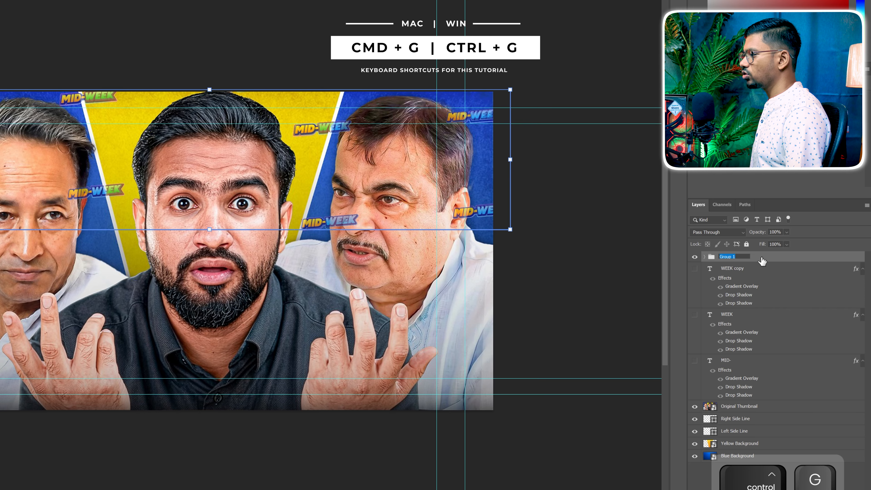
pyautogui.write('Mid-Week')
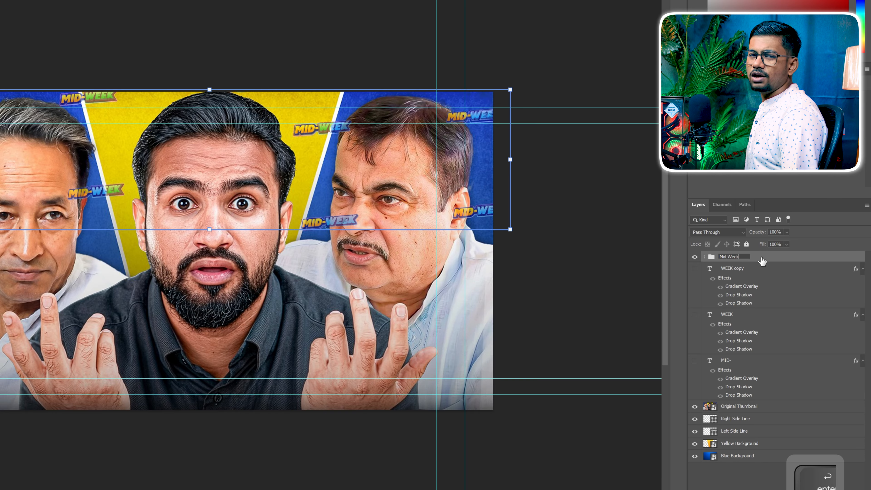
pyautogui.moveTo(764, 318); pyautogui.dragTo(759, 437)
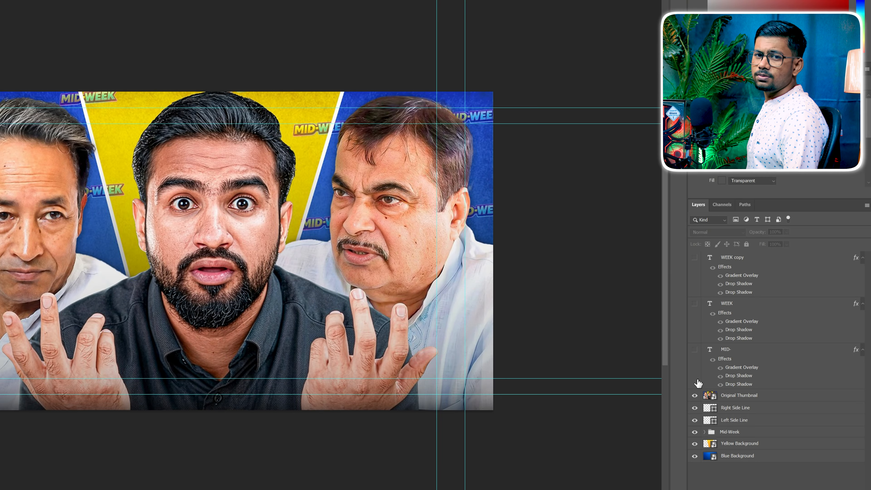
# Step: Hide the Original Thumbnail layer, place the White Grainy Background image in the document and rotate it 90 degrees
pyautogui.click(694, 395)
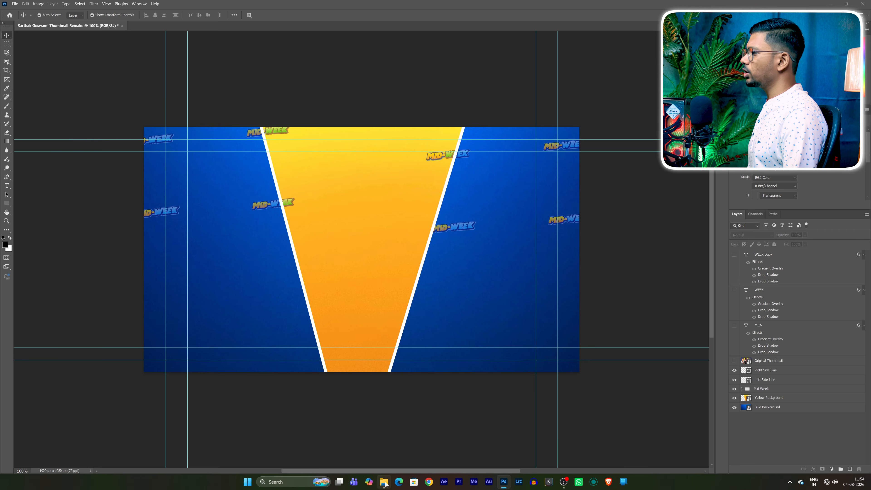
pyautogui.click(384, 481)
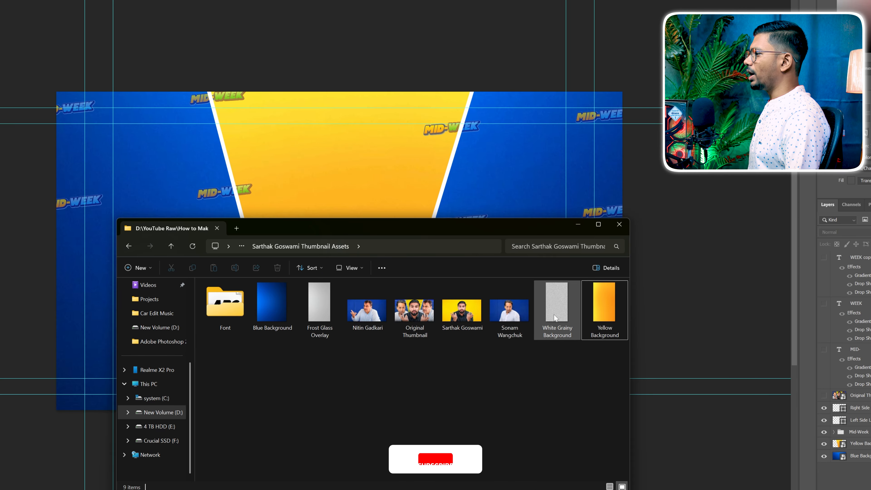
pyautogui.moveTo(556, 318); pyautogui.dragTo(332, 202)
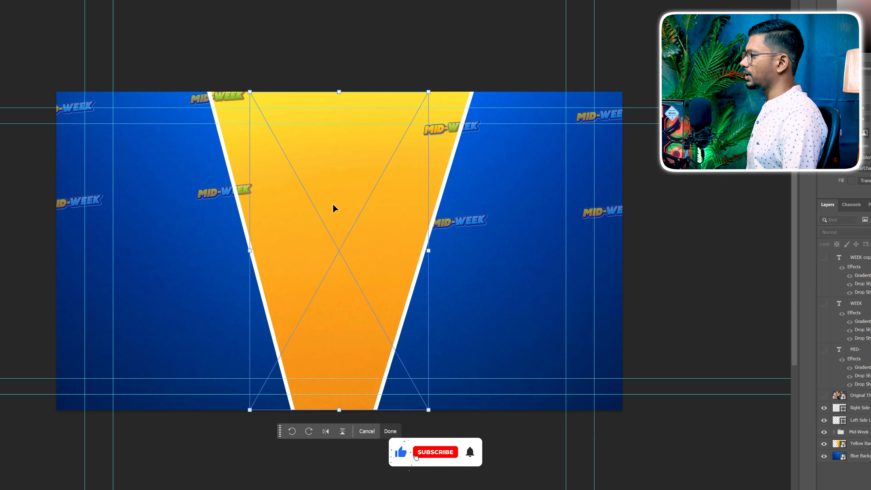
pyautogui.click(240, 8)
pyautogui.write('90')
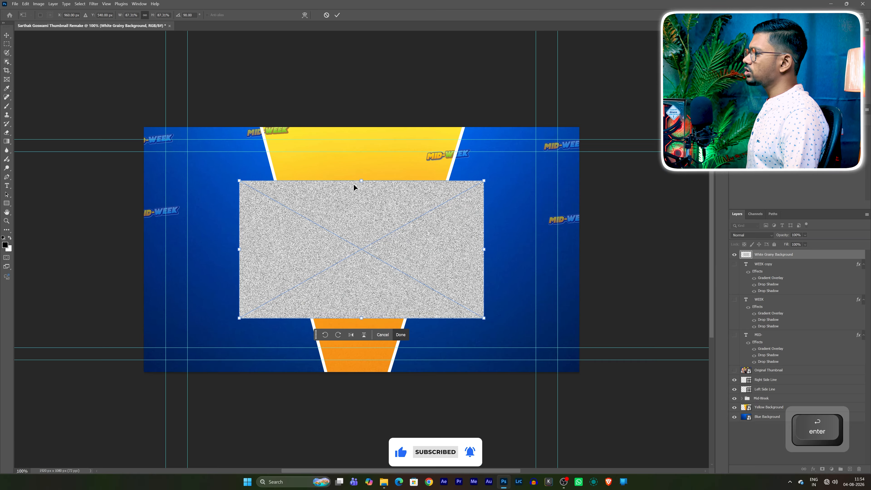
# Step: Scale the grainy texture to cover the whole canvas and set its blend mode to Color Burn
pyautogui.moveTo(467, 222); pyautogui.dragTo(473, 157)
pyautogui.moveTo(361, 318); pyautogui.dragTo(356, 369)
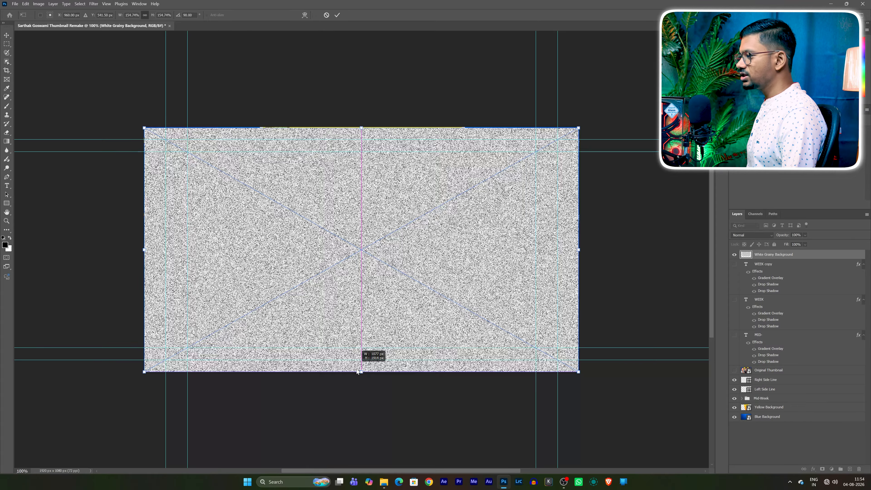
pyautogui.press('Return')
pyautogui.click(756, 236)
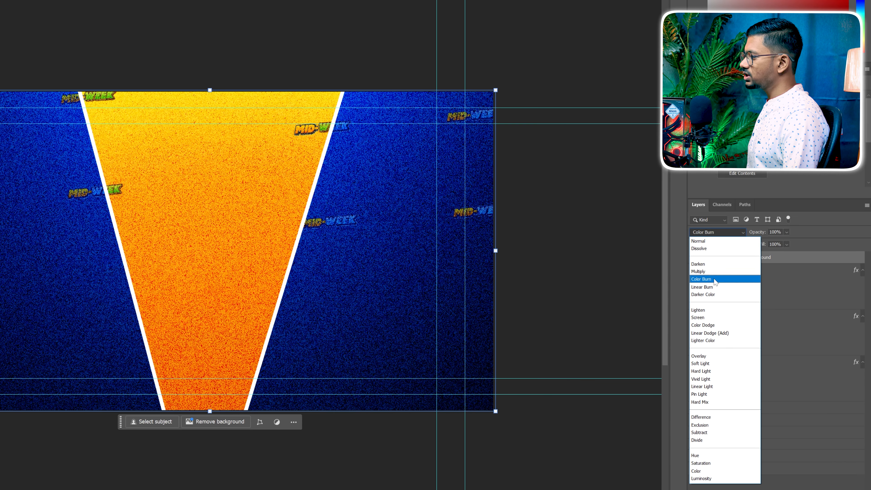
pyautogui.click(715, 279)
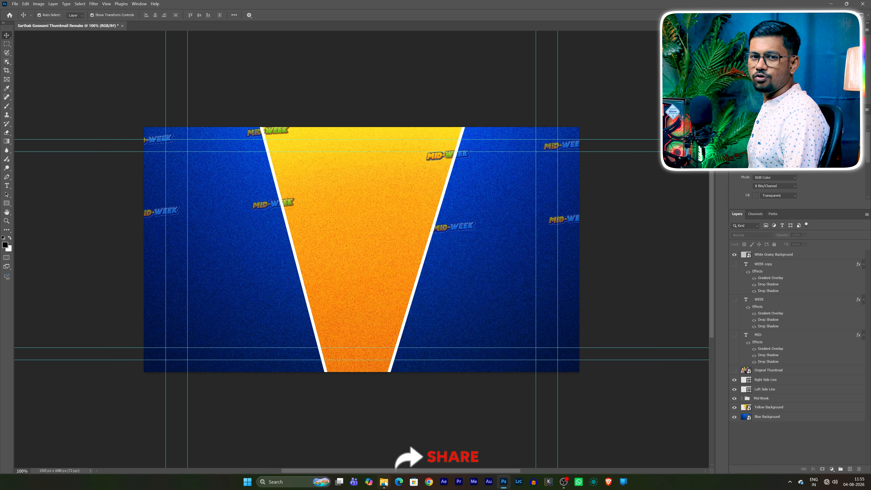
# Step: Place the Frost Glass Overlay image, rotate it 90 degrees and scale it to cover the whole canvas
pyautogui.click(384, 482)
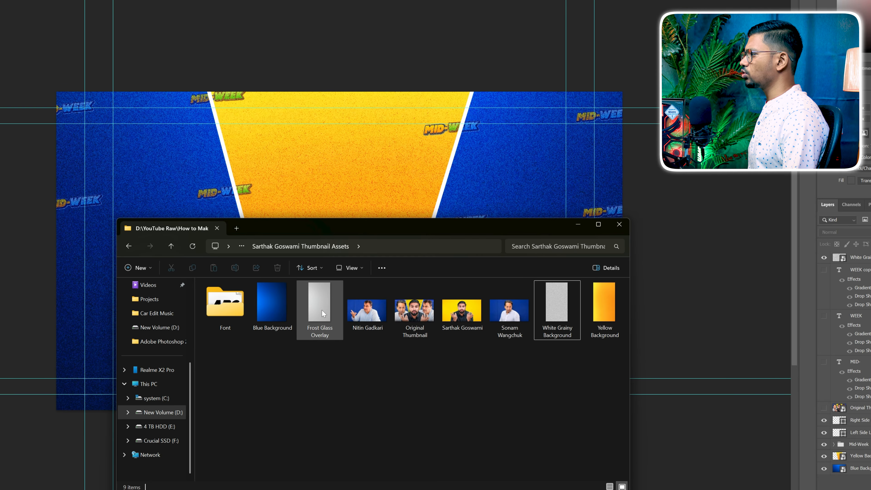
pyautogui.moveTo(348, 295); pyautogui.dragTo(327, 207)
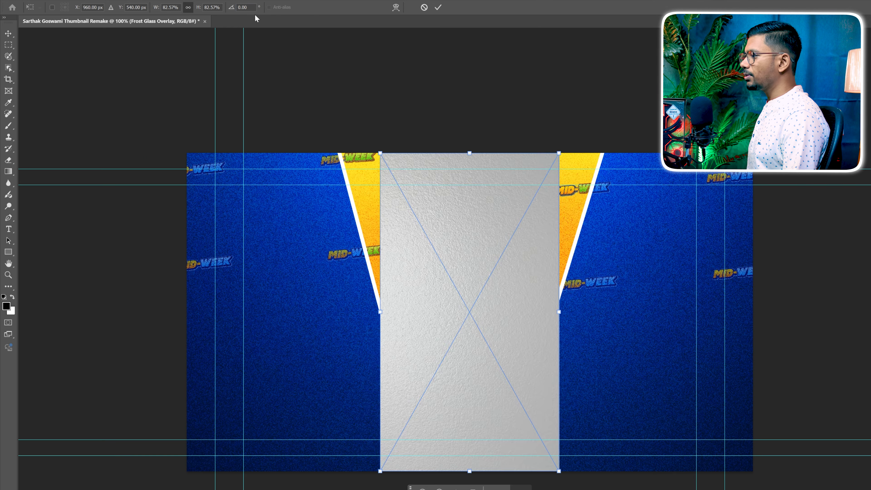
pyautogui.click(250, 7)
pyautogui.write('90')
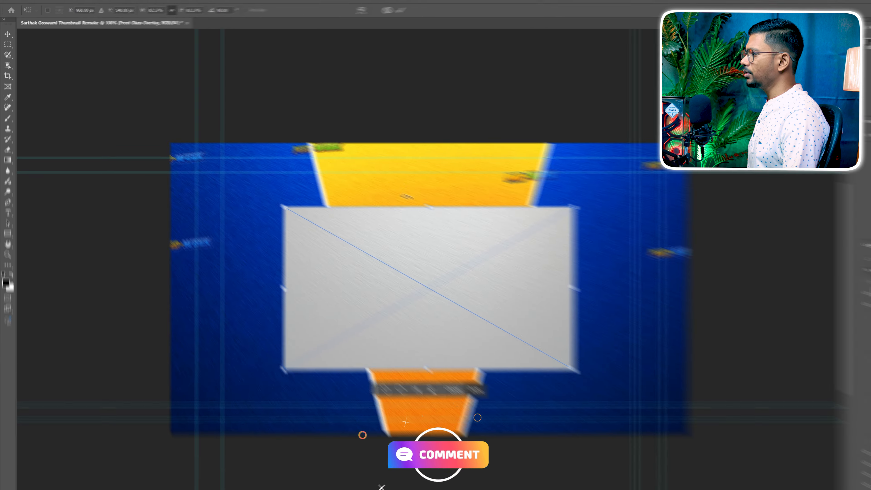
pyautogui.moveTo(469, 222); pyautogui.dragTo(479, 159)
pyautogui.moveTo(361, 324); pyautogui.dragTo(357, 372)
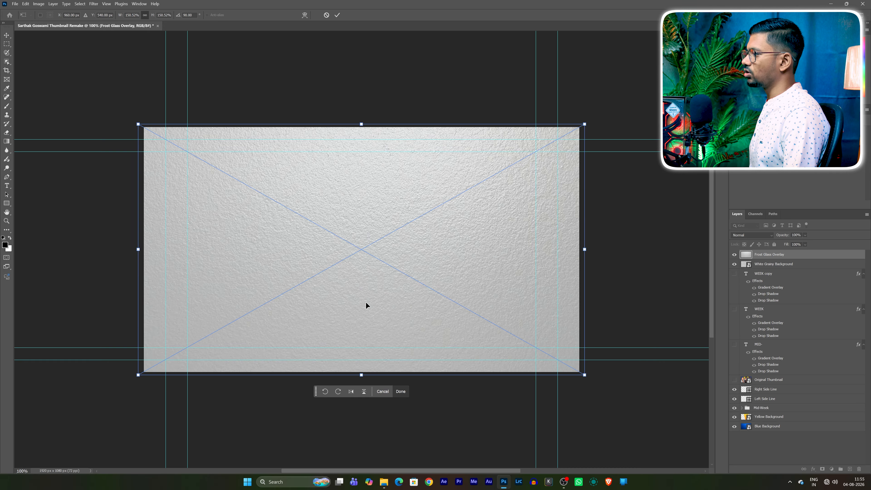
pyautogui.press('Return')
# Step: Set the Frost Glass Overlay layer's blend mode to Soft Light and its opacity to 40%
pyautogui.click(751, 235)
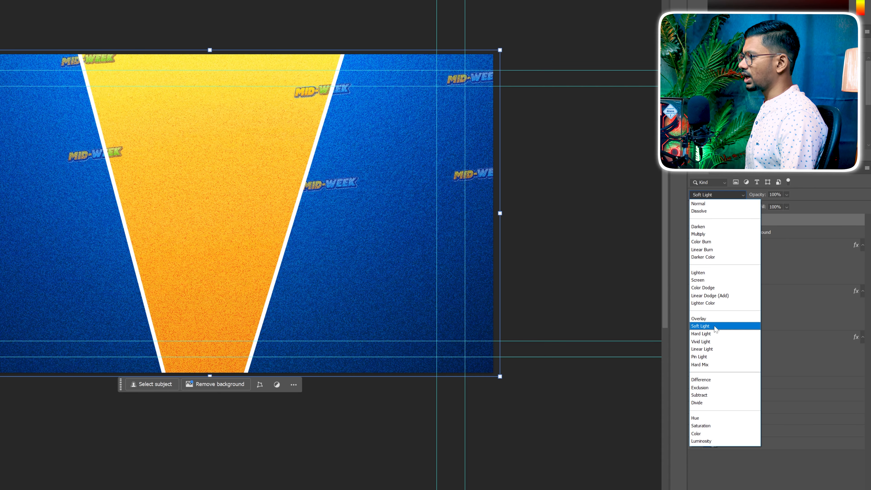
pyautogui.click(709, 326)
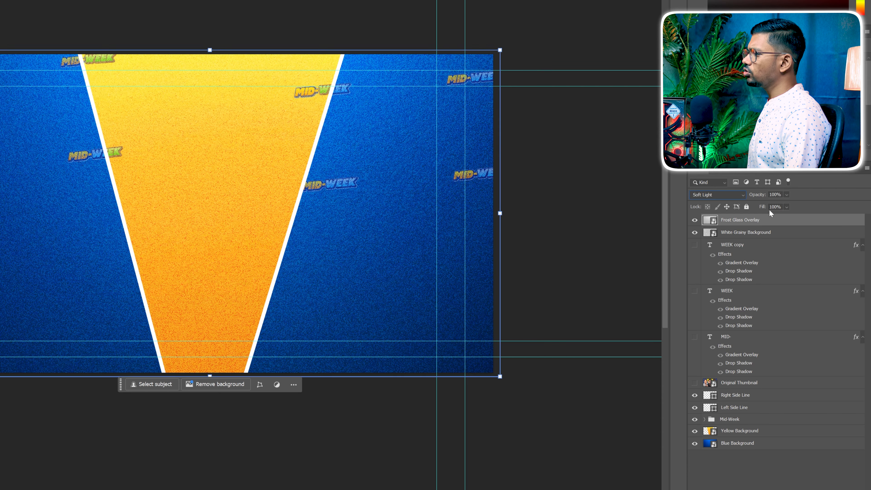
pyautogui.write('40')
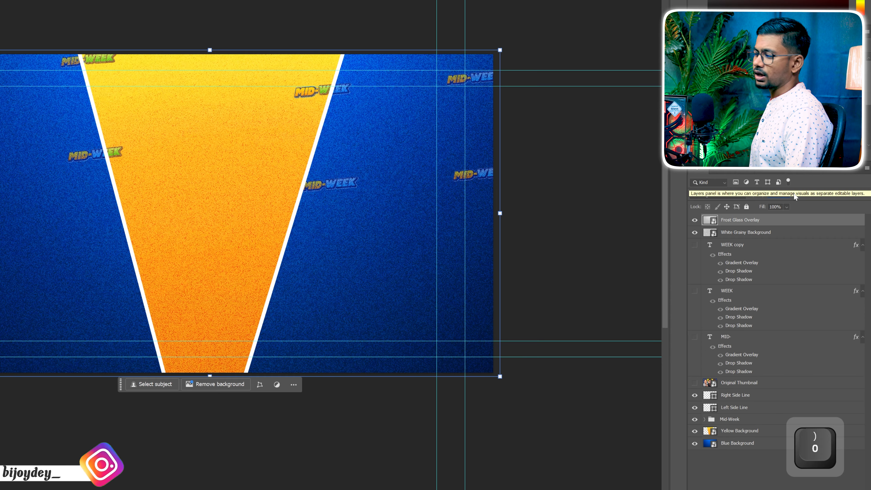
# Step: Move the Frost Glass Overlay and White Grainy Background layers together directly above the Yellow Background layer
pyautogui.click(782, 233)
pyautogui.keyDown('ctrl'); pyautogui.click(776, 224); pyautogui.keyUp('ctrl')
pyautogui.moveTo(776, 224); pyautogui.dragTo(758, 430)
pyautogui.click(545, 307)
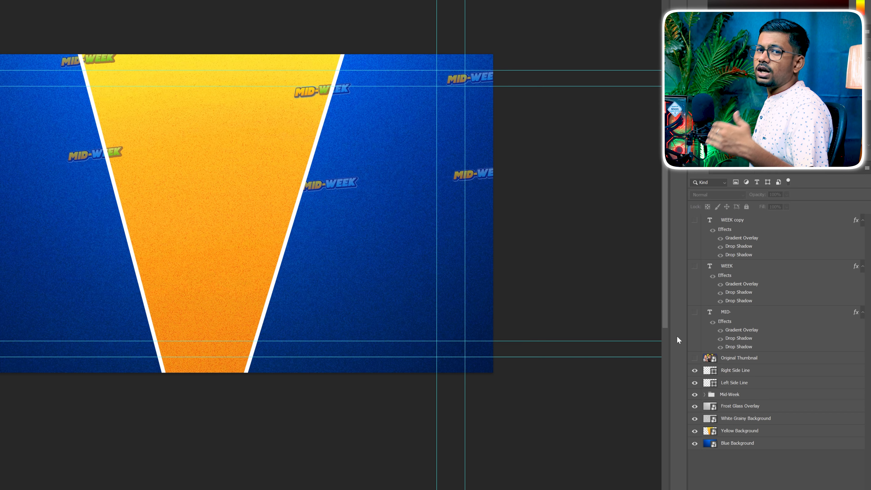
# Step: Show the Original Thumbnail layer again and place the Sonam Wangchuk image in the document
pyautogui.click(694, 358)
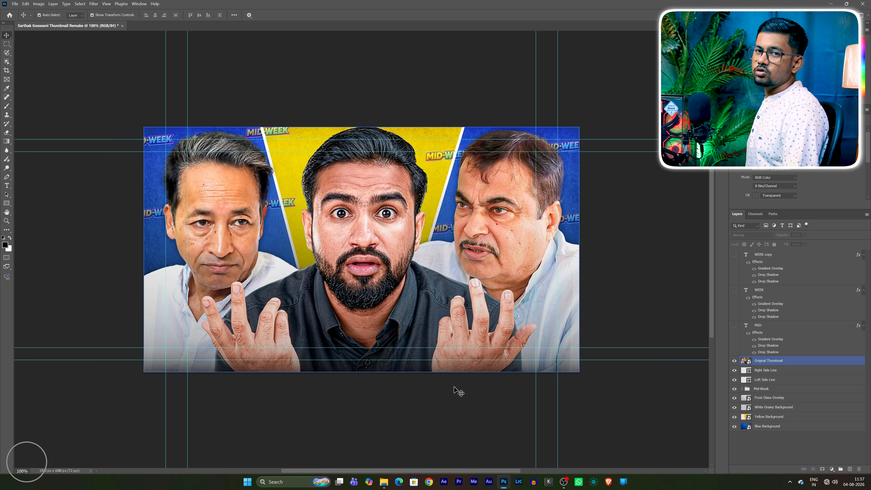
pyautogui.click(384, 482)
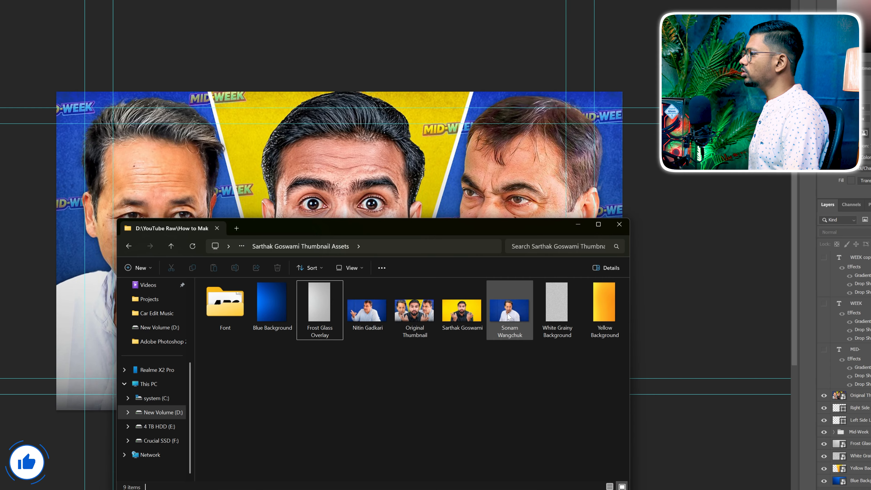
pyautogui.moveTo(508, 318); pyautogui.dragTo(340, 187)
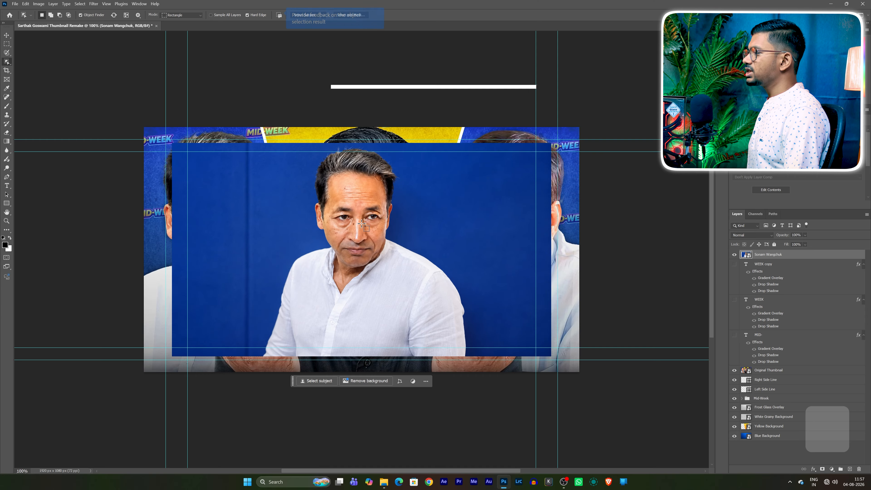
# Step: Cut the man out of the Sonam Wangchuk image onto his own layer with Object Selection and delete the source layer
pyautogui.press('w')
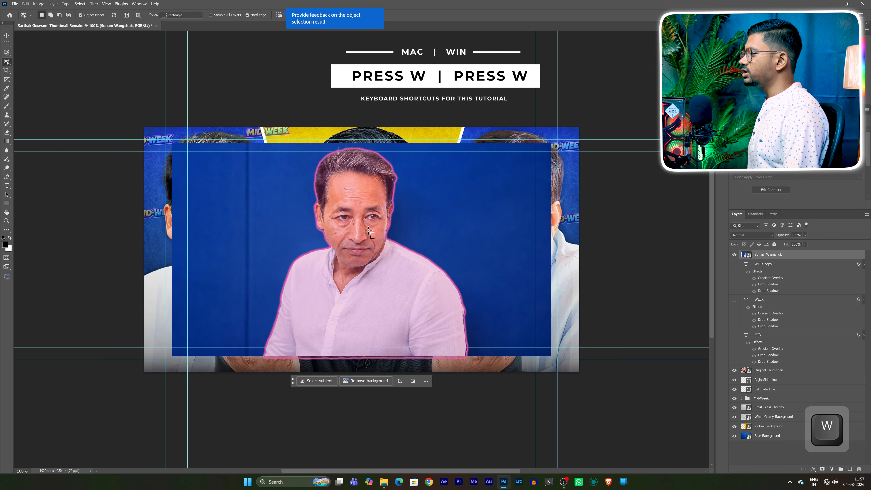
pyautogui.click(365, 251)
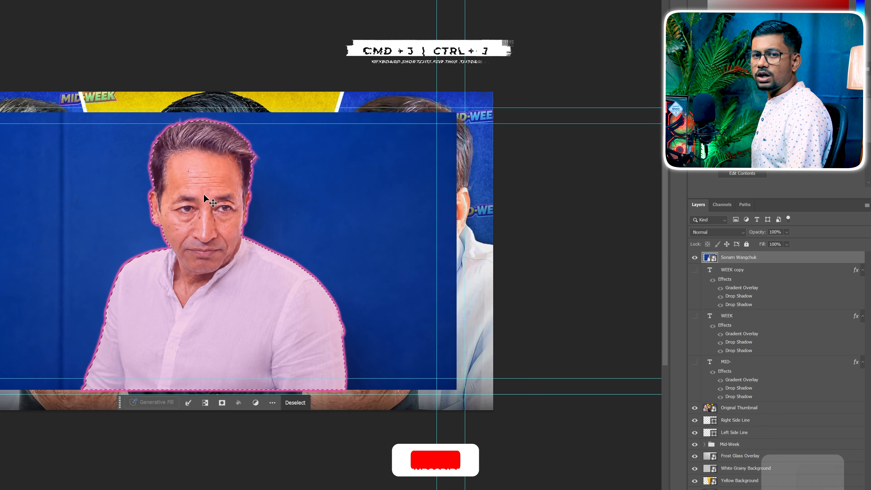
pyautogui.hotkey('ctrl', 'j')
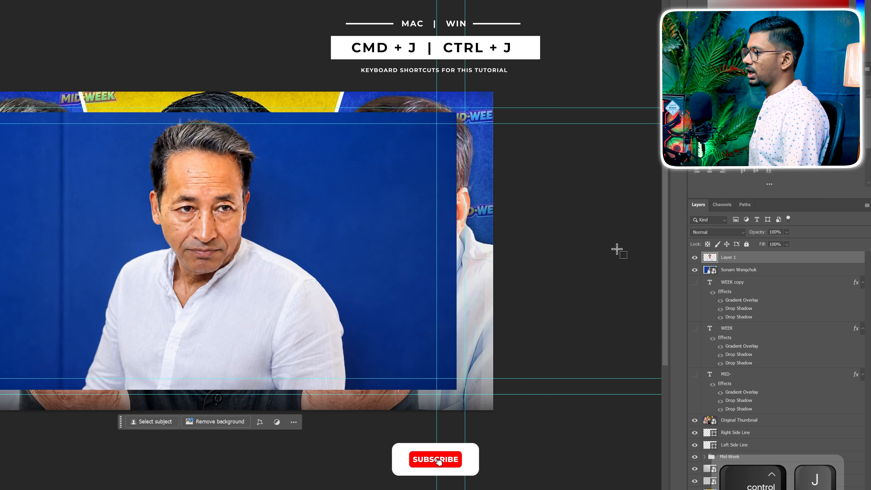
pyautogui.click(744, 270)
pyautogui.press('BackSpace')
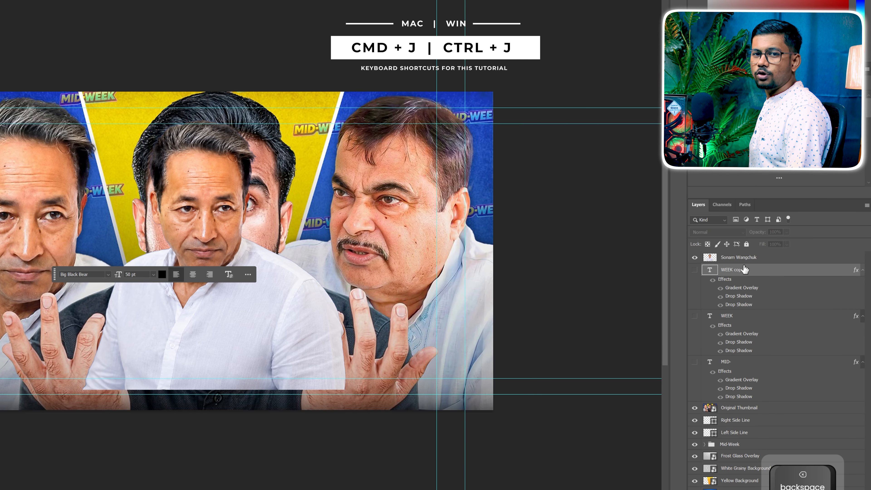
# Step: Convert the Sonam Wangchuk cutout to a smart object, then enlarge and move it to match the reference thumbnail's left-hand person
pyautogui.click(766, 259)
pyautogui.rightClick(766, 259)
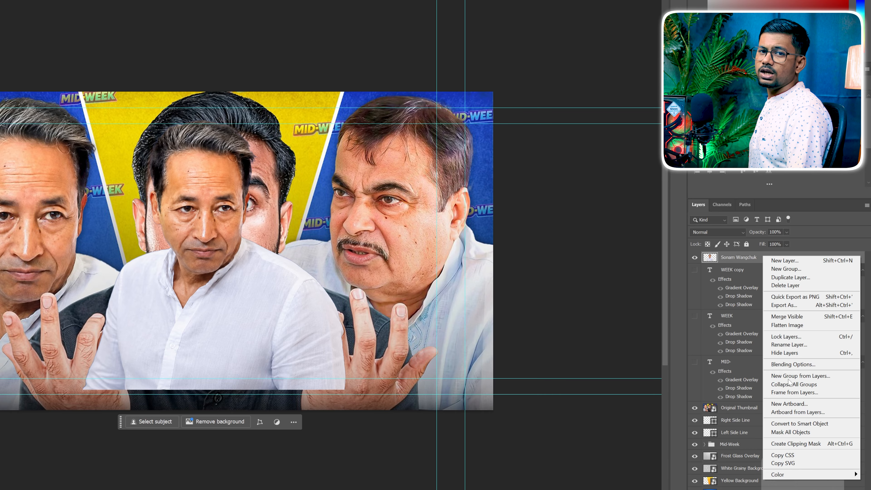
pyautogui.click(795, 424)
pyautogui.hotkey('ctrl', 't')
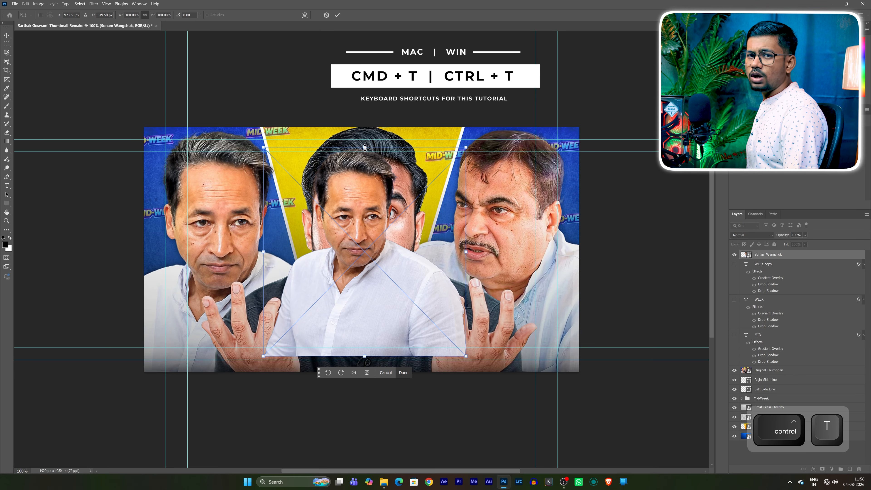
pyautogui.moveTo(365, 147); pyautogui.dragTo(366, 129)
pyautogui.moveTo(365, 356); pyautogui.dragTo(366, 372)
pyautogui.moveTo(367, 316); pyautogui.dragTo(267, 316)
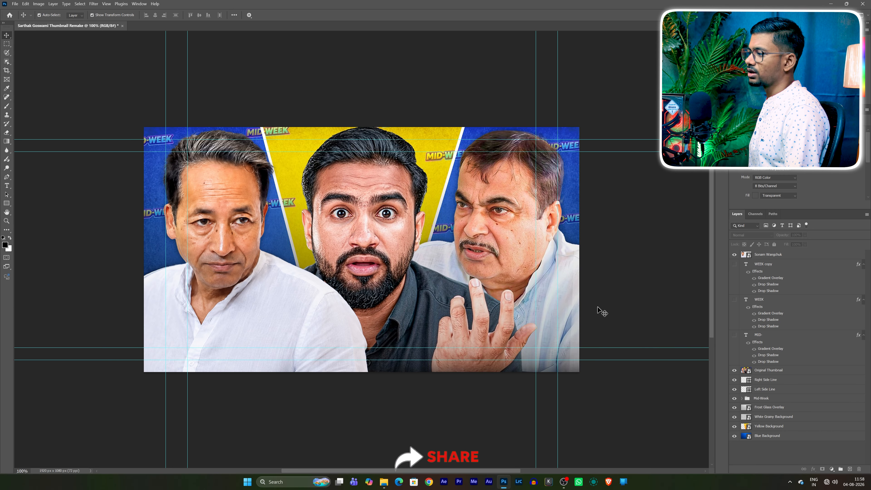
# Step: Place the Nitin Gadkari image and cut the man out onto his own layer with Object Selection
pyautogui.click(384, 481)
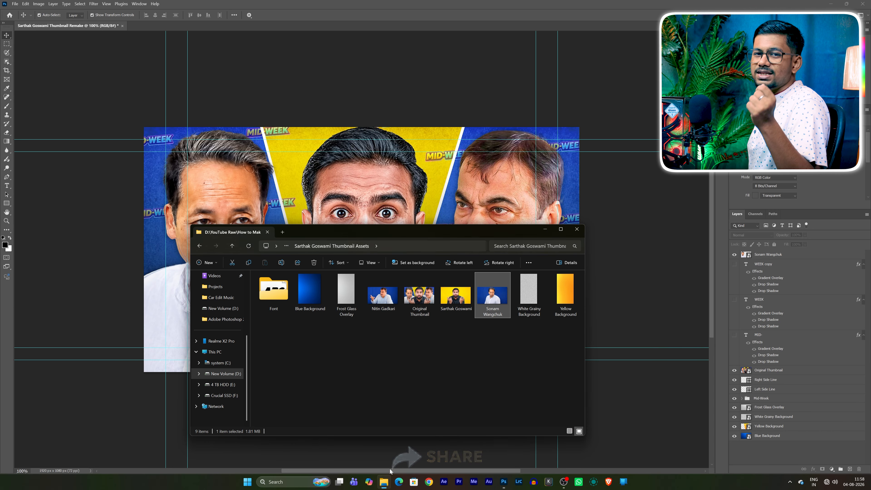
pyautogui.moveTo(360, 211); pyautogui.dragTo(362, 215)
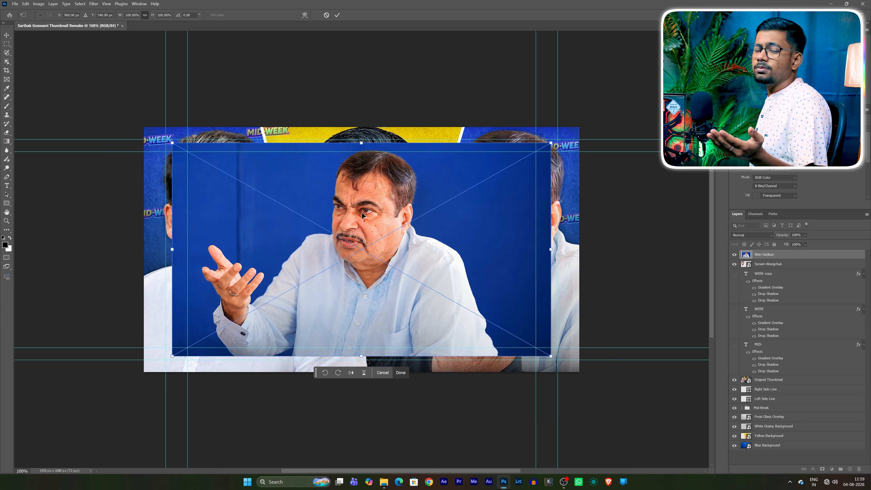
pyautogui.click(338, 16)
pyautogui.press('w')
pyautogui.click(367, 251)
pyautogui.hotkey('ctrl', 'j')
# Step: Enlarge the Nitin Gadkari cutout and move it to match the right-hand person in the reference thumbnail
pyautogui.hotkey('ctrl', 't')
pyautogui.moveTo(499, 253); pyautogui.dragTo(535, 252)
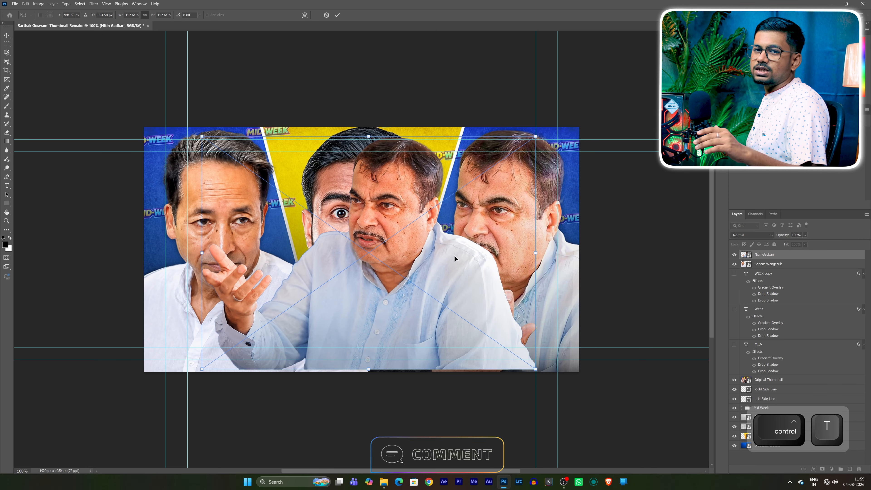
pyautogui.moveTo(457, 257); pyautogui.dragTo(565, 249)
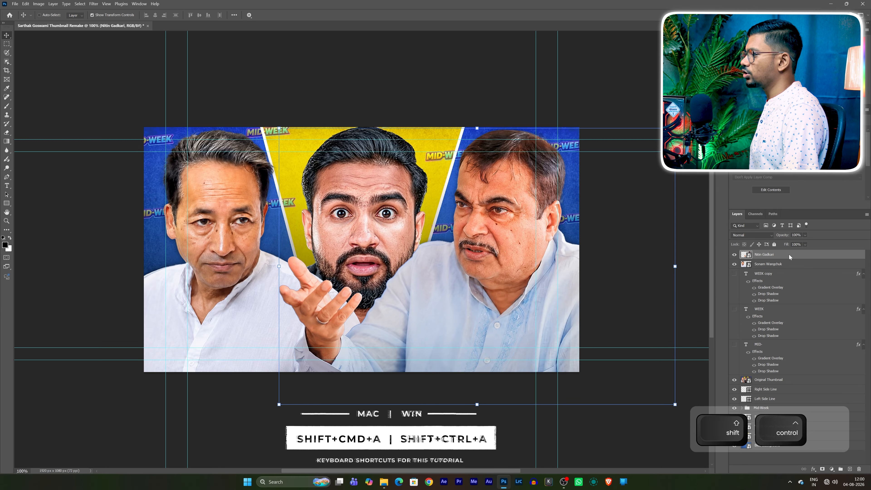
# Step: Apply the Camera Raw filter to the Nitin Gadkari layer with Temperature at -5 and another Color slider at 8
pyautogui.hotkey('ctrl', 'shift', 'a')
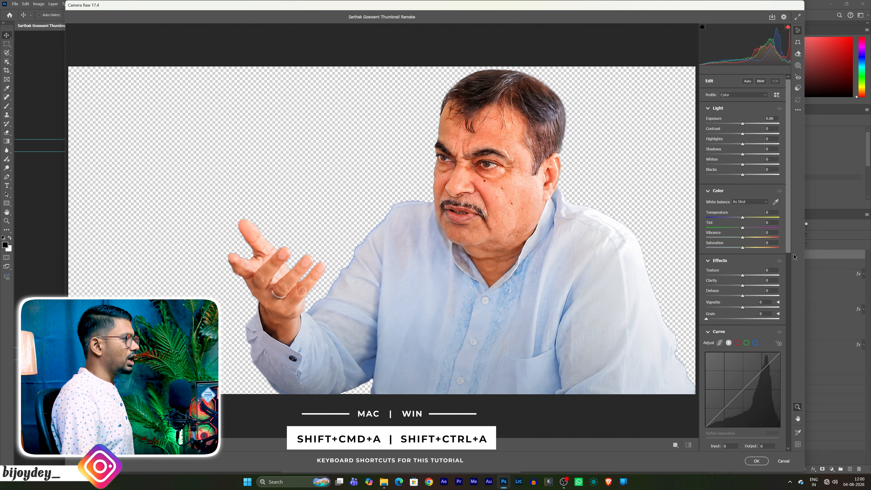
pyautogui.click(768, 212)
pyautogui.write('-5')
pyautogui.press('Tab')
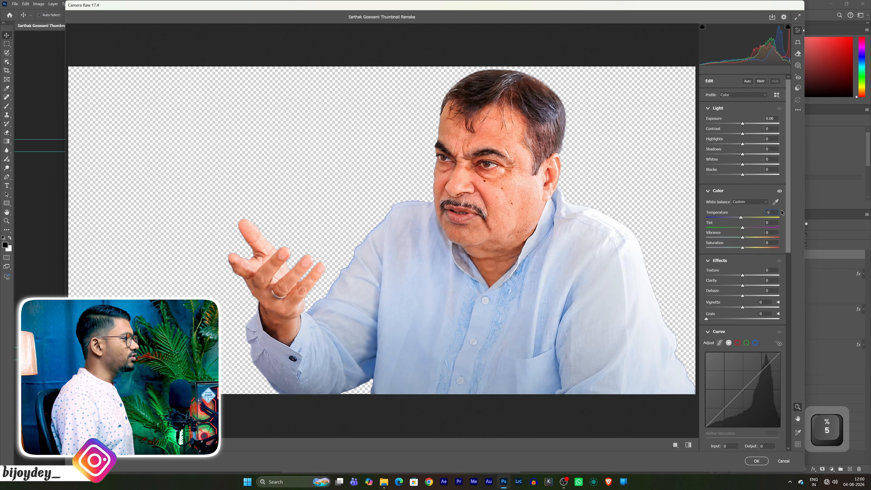
pyautogui.press('Tab')
pyautogui.write('8')
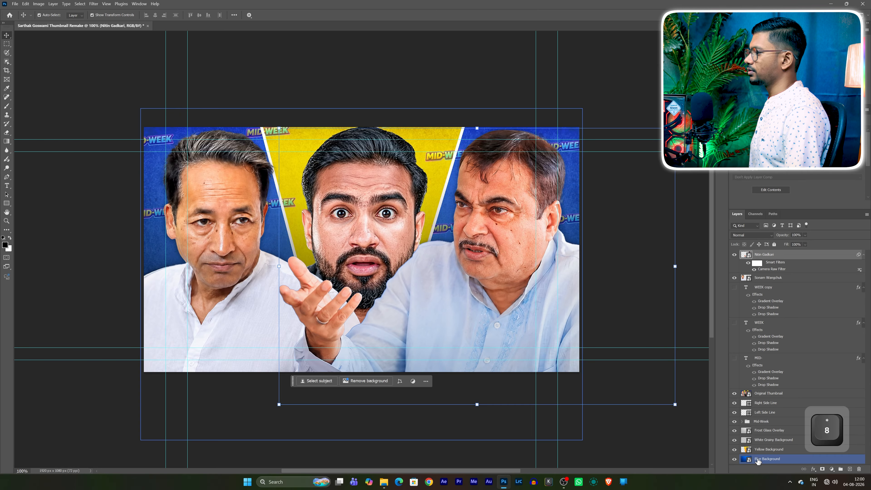
pyautogui.click(643, 317)
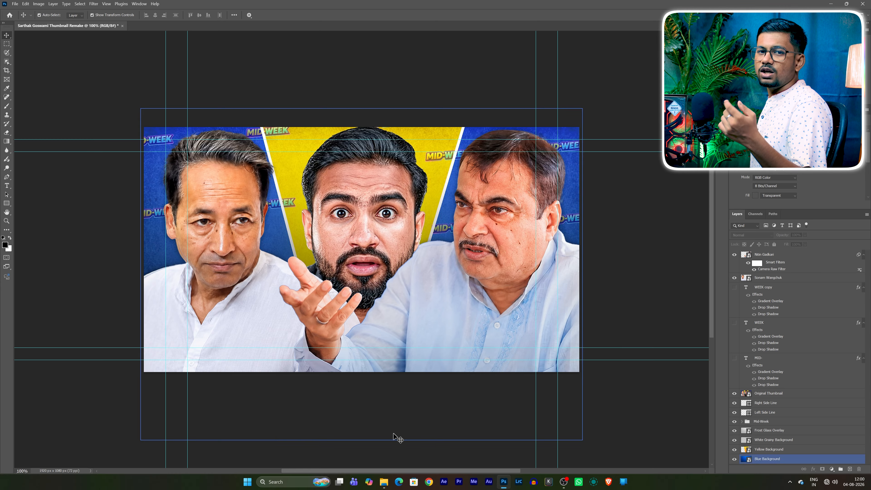
# Step: Place the Sarthak Goswami image and cut the man out onto his own layer with Object Selection
pyautogui.click(384, 481)
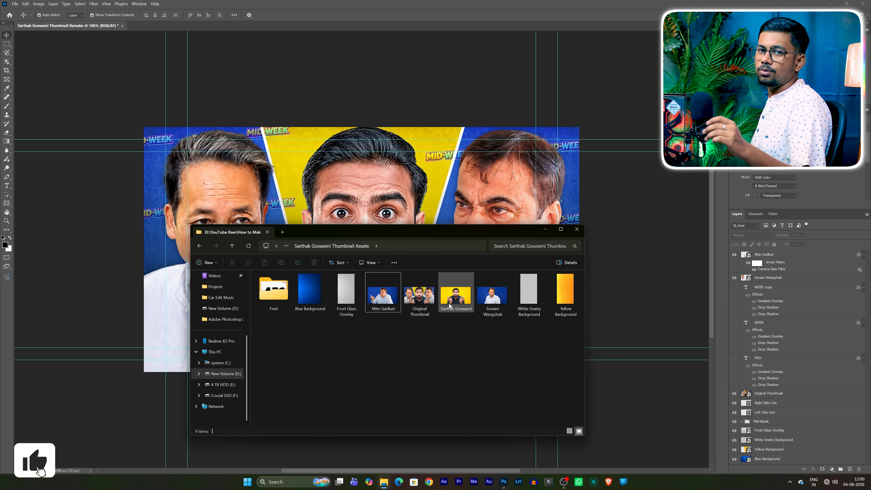
pyautogui.moveTo(355, 212); pyautogui.dragTo(356, 217)
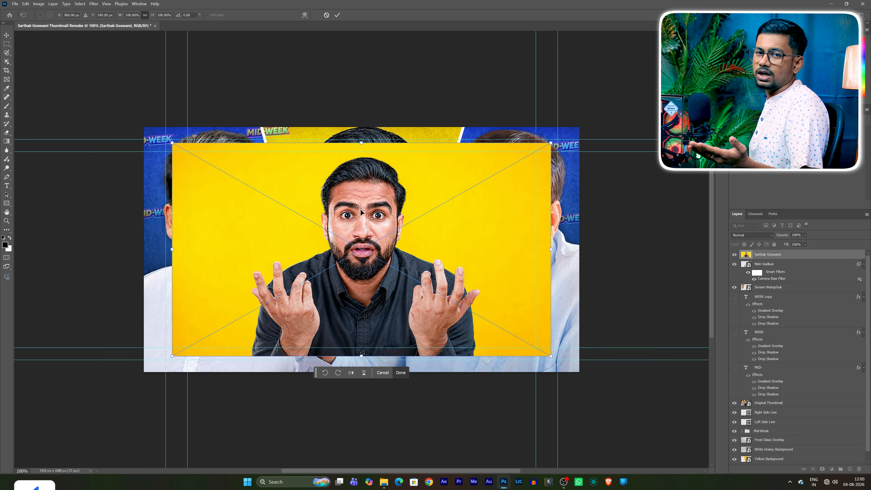
pyautogui.press('Return')
pyautogui.press('w')
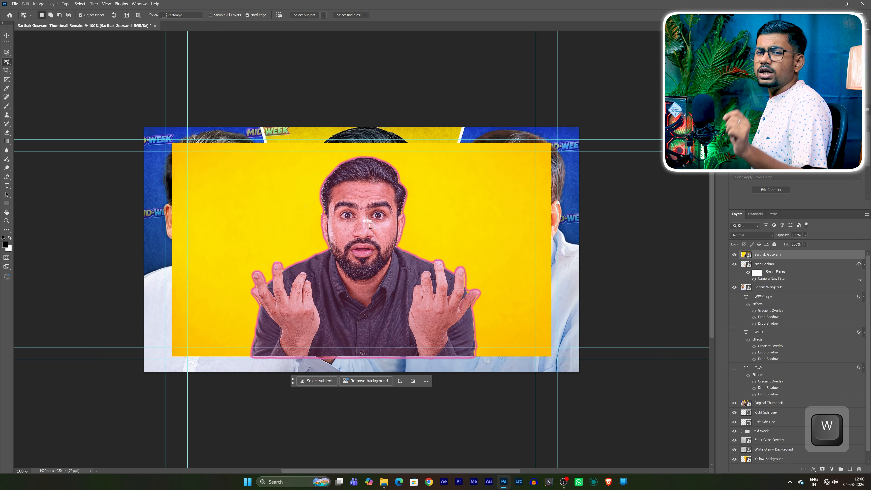
pyautogui.click(367, 225)
pyautogui.hotkey('ctrl', 'j')
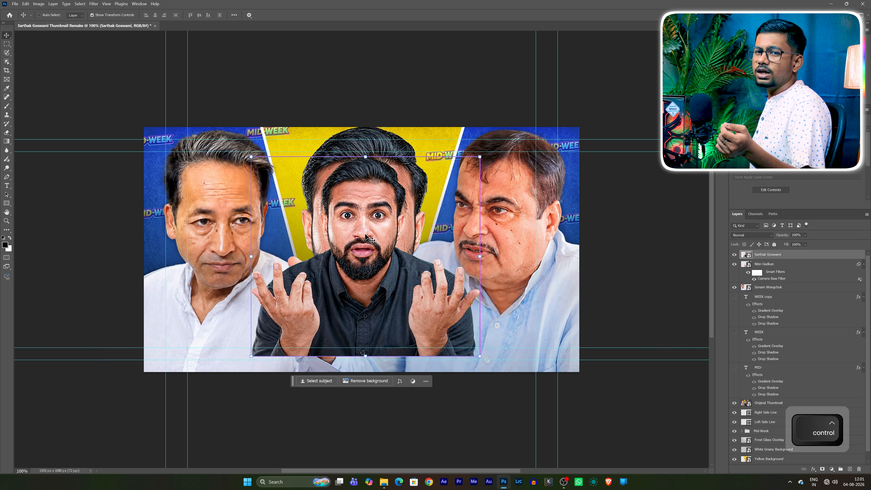
# Step: Enlarge the Sarthak Goswami cutout and move it to match the central person in the reference thumbnail
pyautogui.hotkey('ctrl', 't')
pyautogui.moveTo(365, 157); pyautogui.dragTo(368, 130)
pyautogui.moveTo(365, 382); pyautogui.dragTo(369, 427)
pyautogui.press('Return')
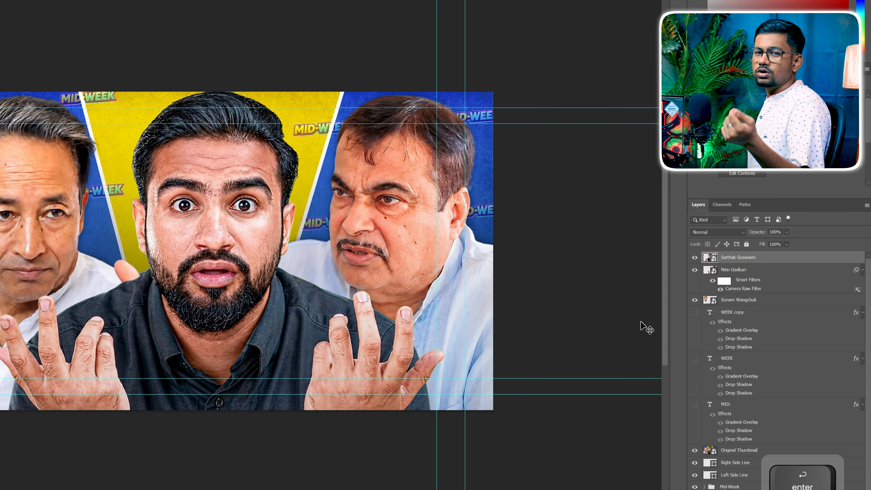
# Step: Erase the part of Nitin Gadkari's raised hand showing beside the central man, and convert his layer to a smart object
pyautogui.click(784, 265)
pyautogui.press('e')
pyautogui.click(301, 199)
pyautogui.click(309, 162)
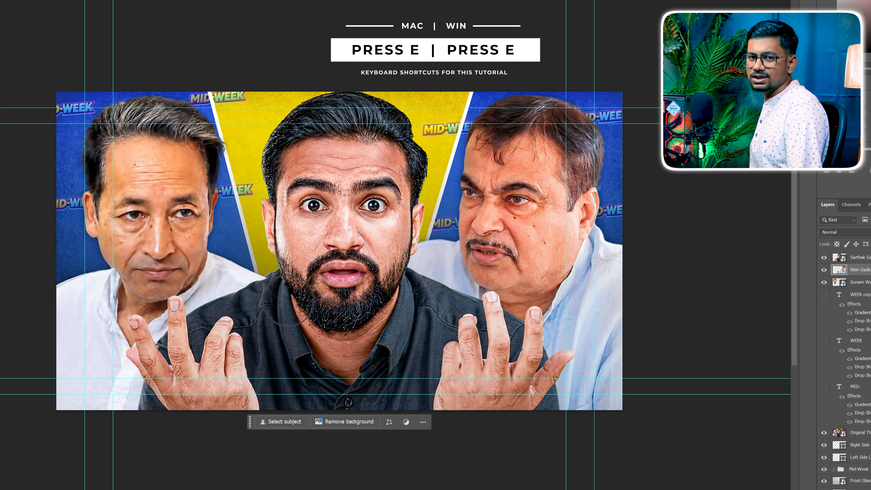
pyautogui.press('v')
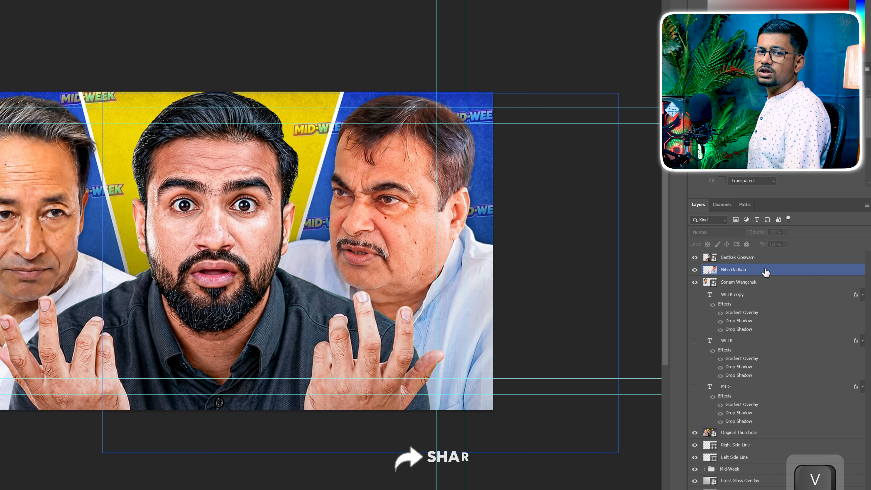
pyautogui.rightClick(864, 269)
pyautogui.click(791, 425)
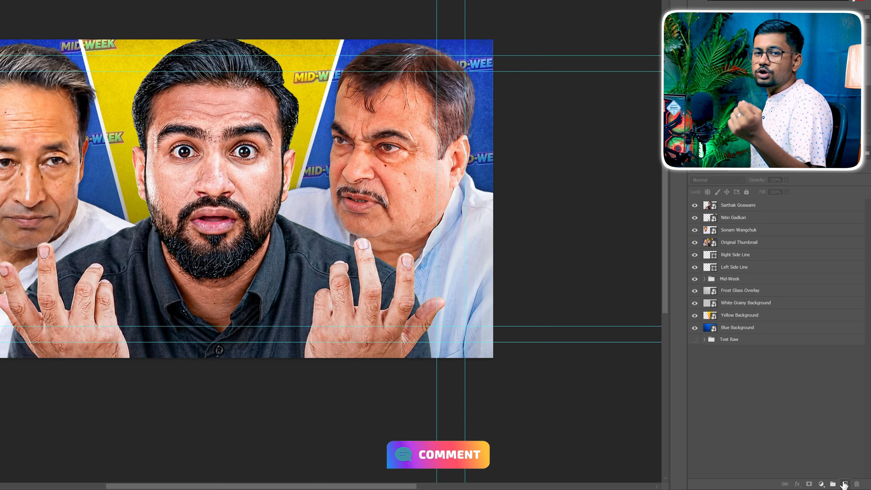
# Step: Stamp the merged image onto a new layer using Apply Image with Normal blending, and make it a smart object named Final Thumbnail
pyautogui.click(844, 484)
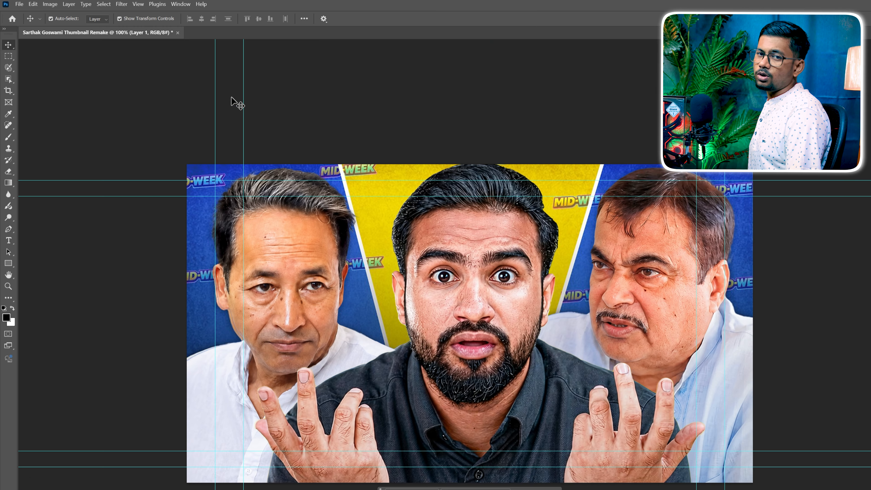
pyautogui.click(49, 4)
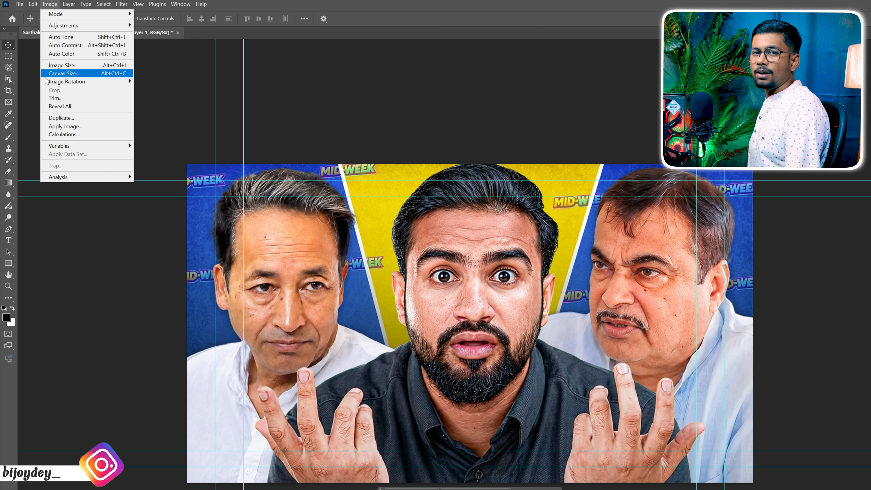
pyautogui.click(55, 127)
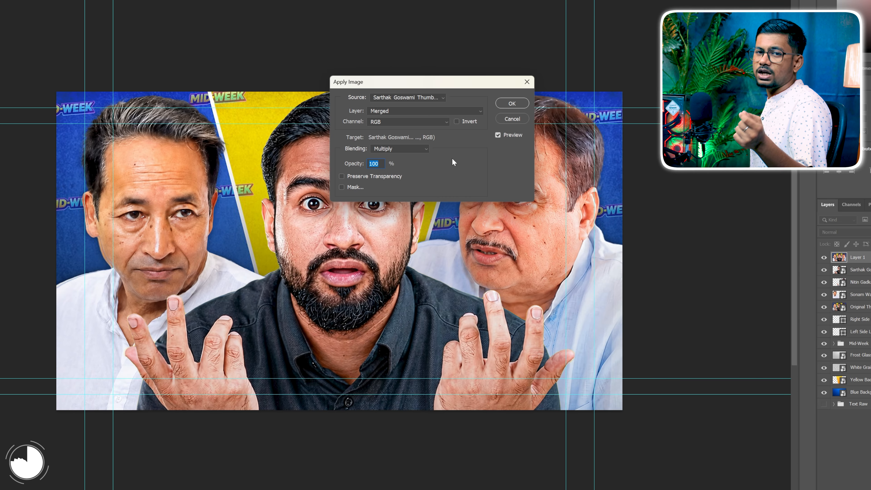
pyautogui.click(395, 148)
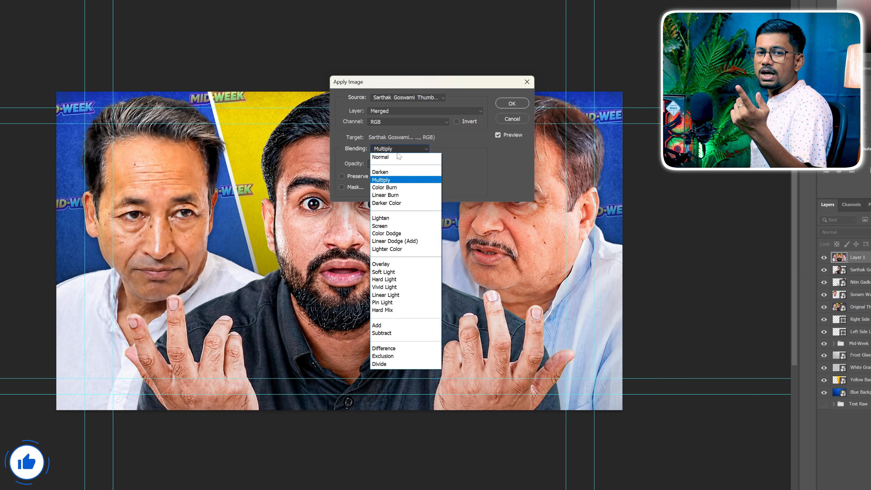
pyautogui.click(396, 155)
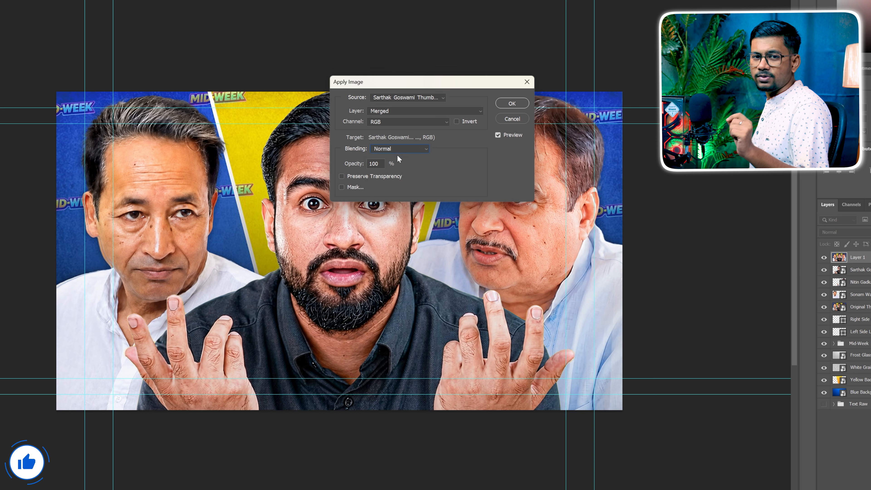
pyautogui.click(511, 103)
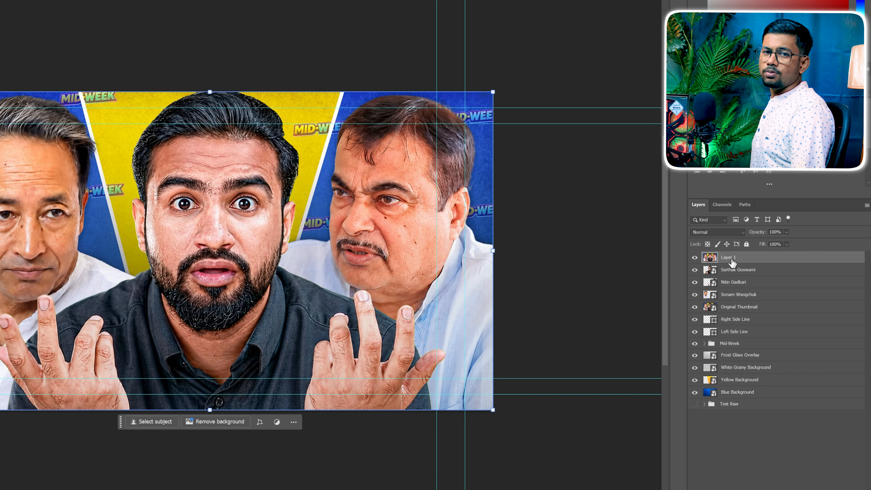
pyautogui.rightClick(761, 260)
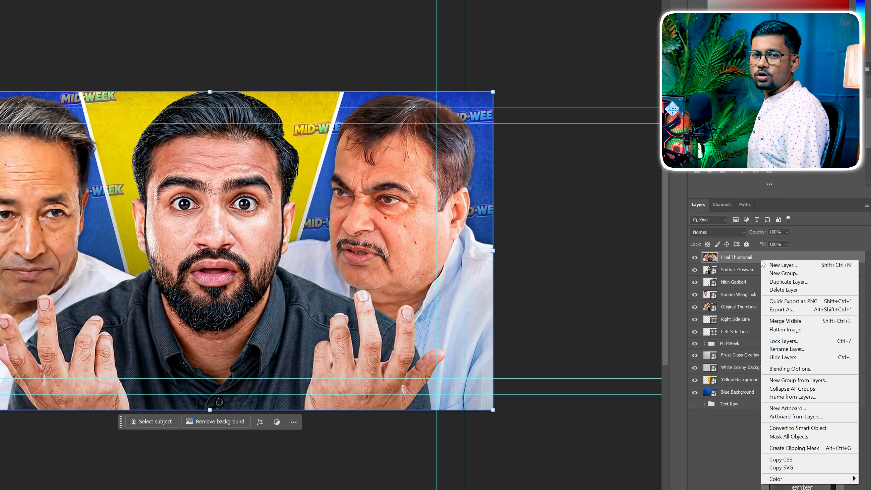
pyautogui.click(789, 429)
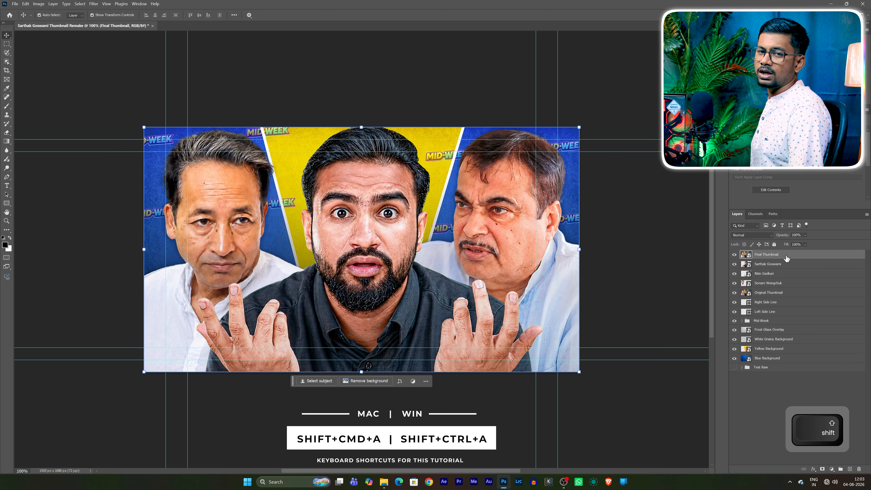
# Step: Apply the Camera Raw filter to Final Thumbnail with Contrast +10, Highlights +8, Shadows +5, Whites -15 and Temperature +2, comparing before and after
pyautogui.hotkey('ctrl', 'shift', 'a')
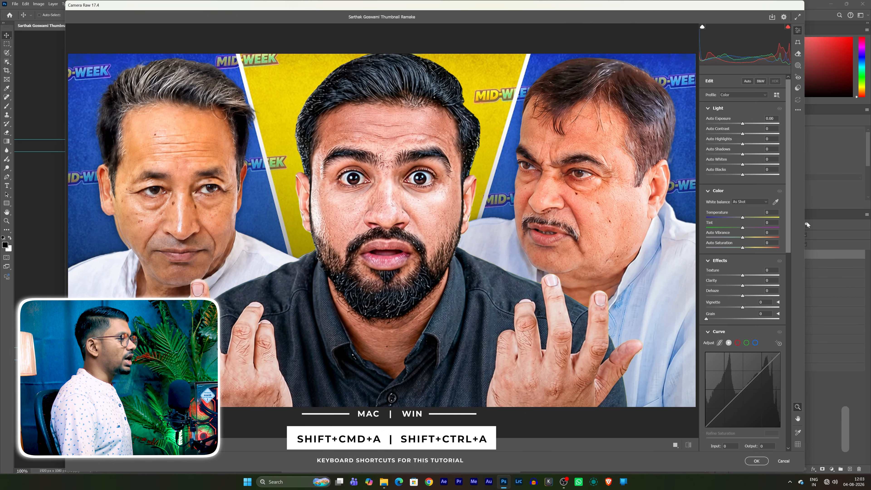
pyautogui.click(775, 129)
pyautogui.write('10')
pyautogui.press('Tab')
pyautogui.write('8')
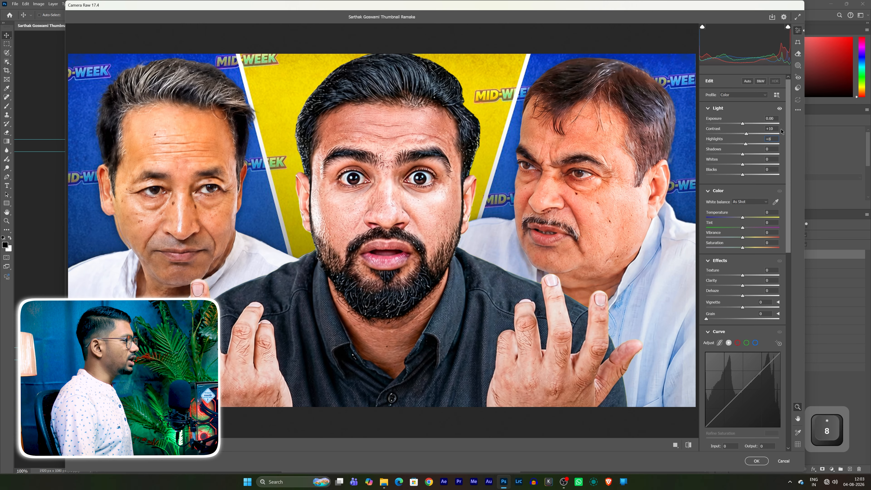
pyautogui.write('5')
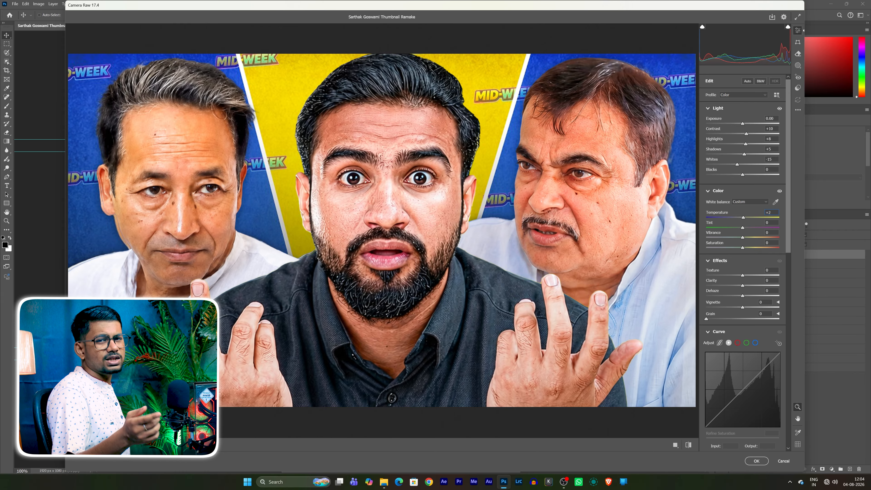
pyautogui.scroll(-3, 382, 230)
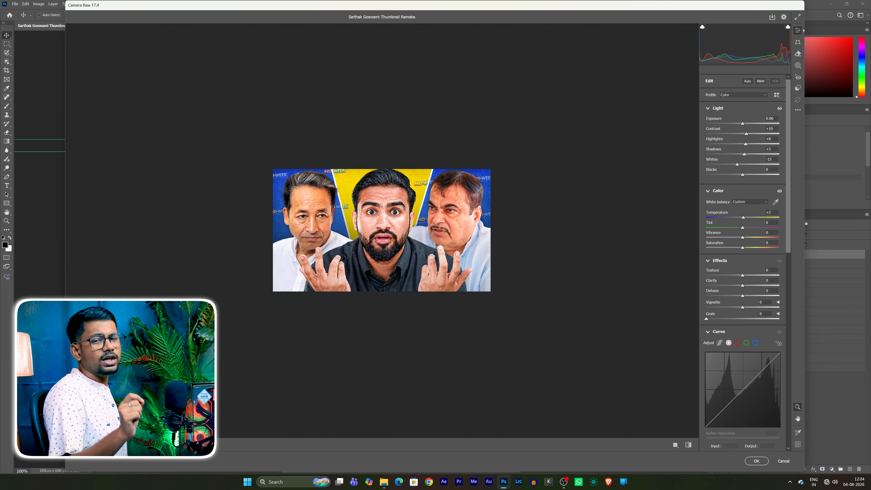
pyautogui.click(688, 445)
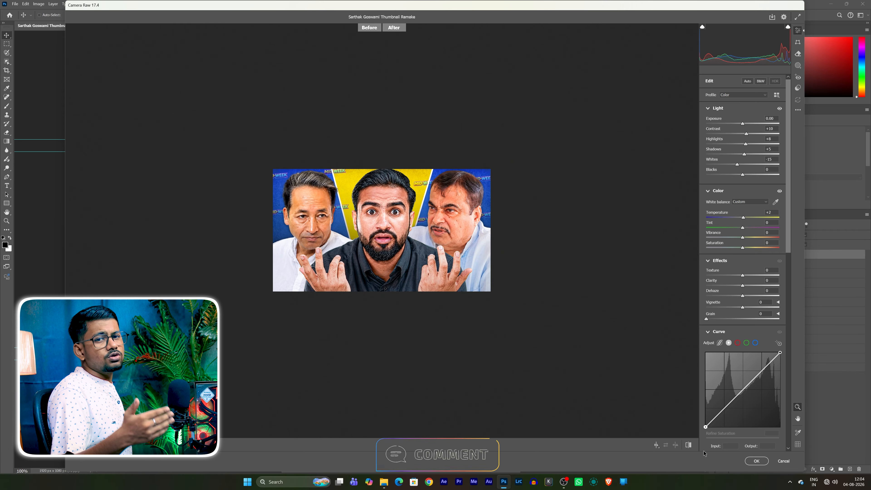
pyautogui.click(758, 460)
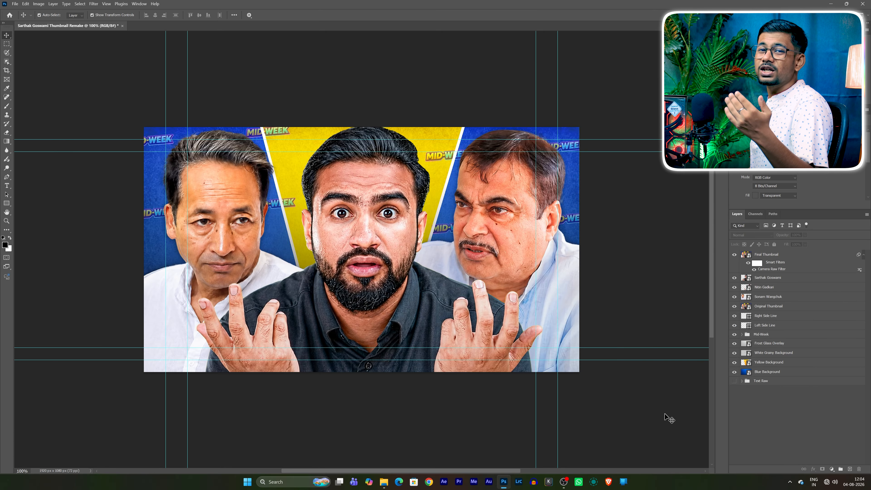